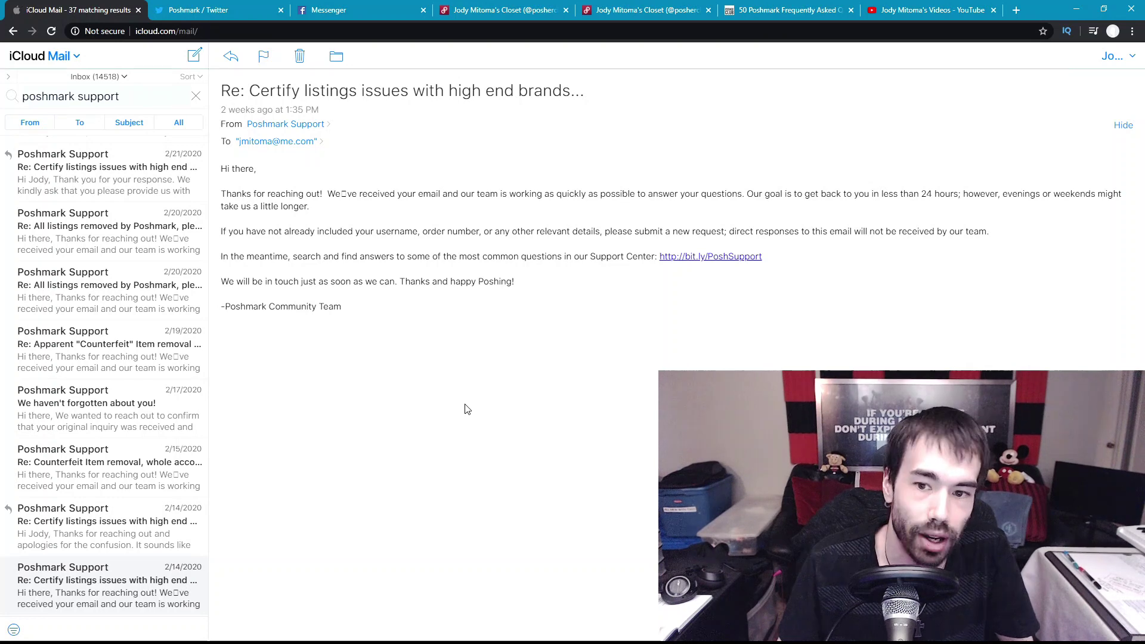
click(506, 10)
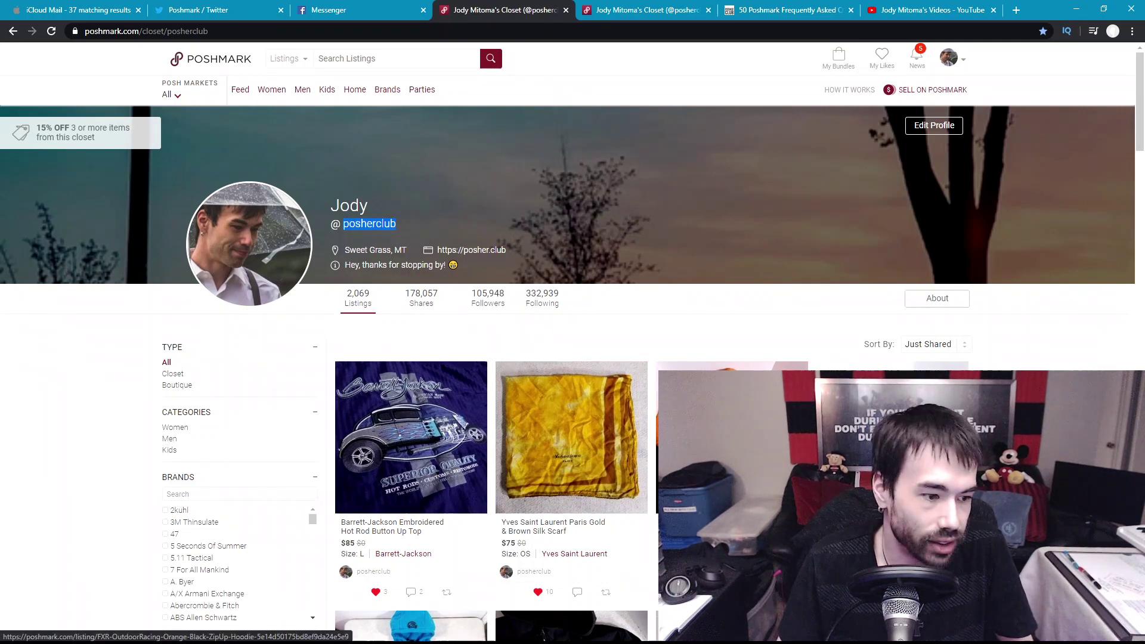
click(632, 8)
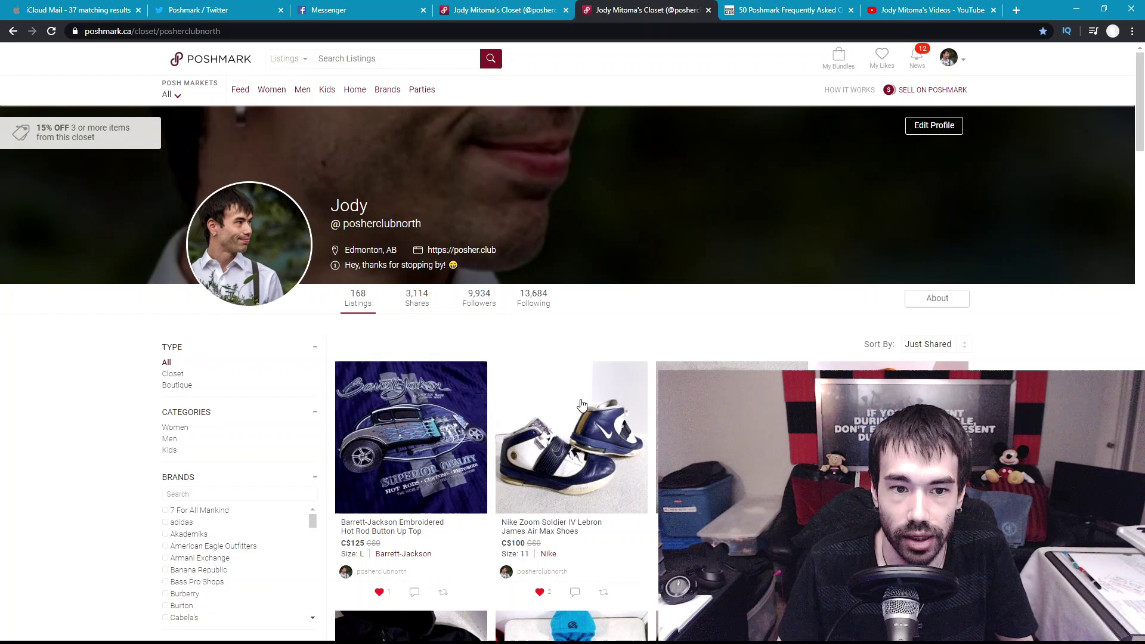
double_click(381, 223)
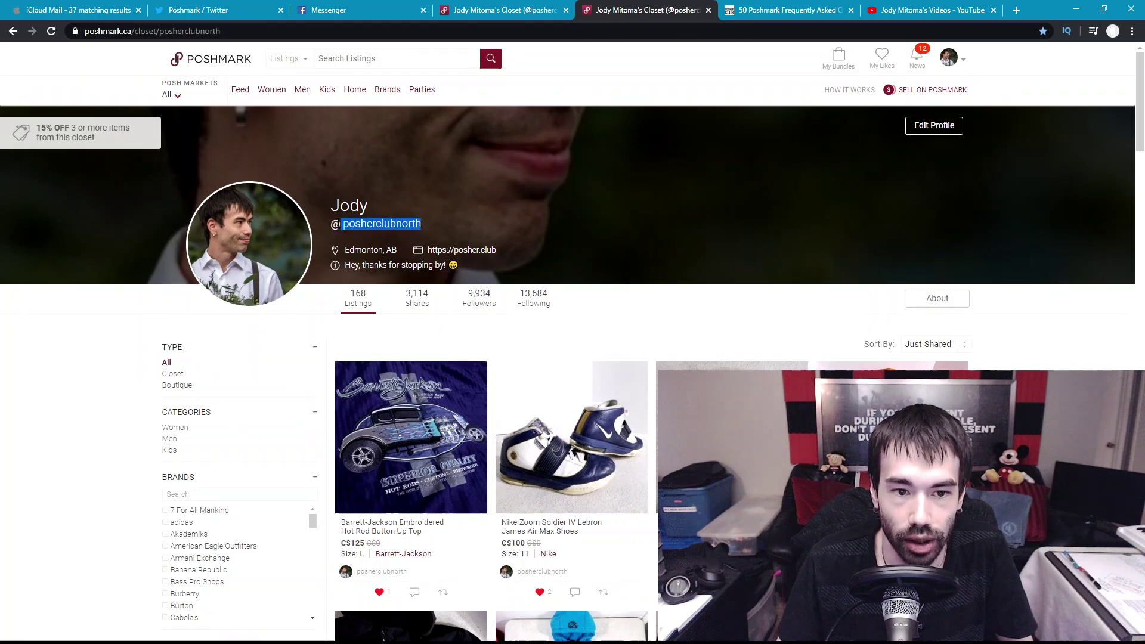
click(382, 223)
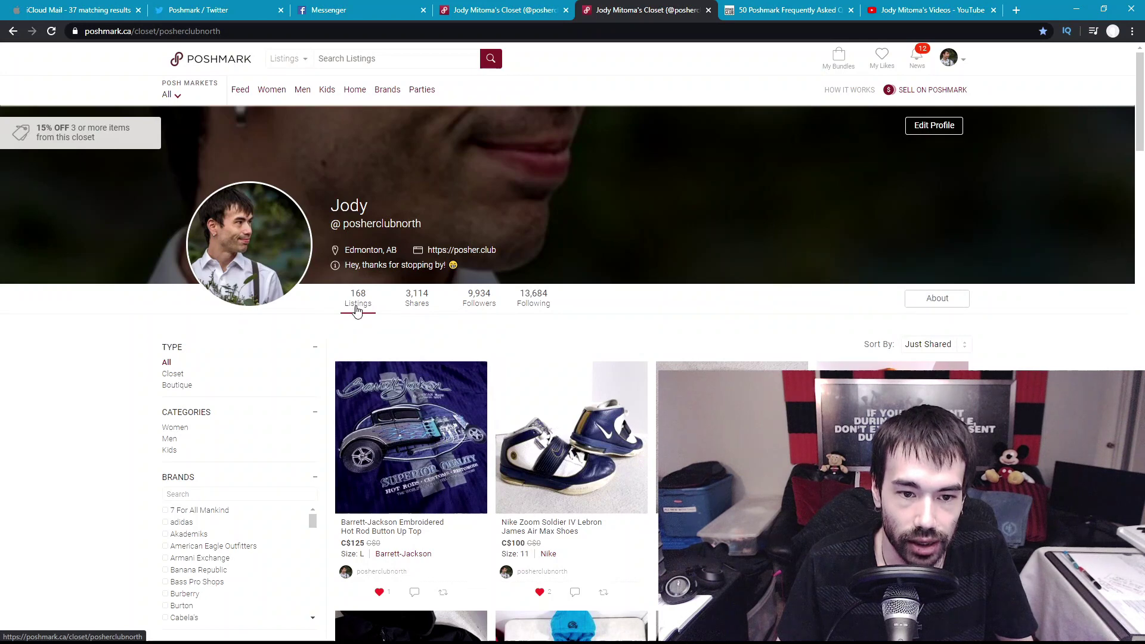
Return to the iCloud Mail tab showing the Poshmark Support search results.
click(76, 10)
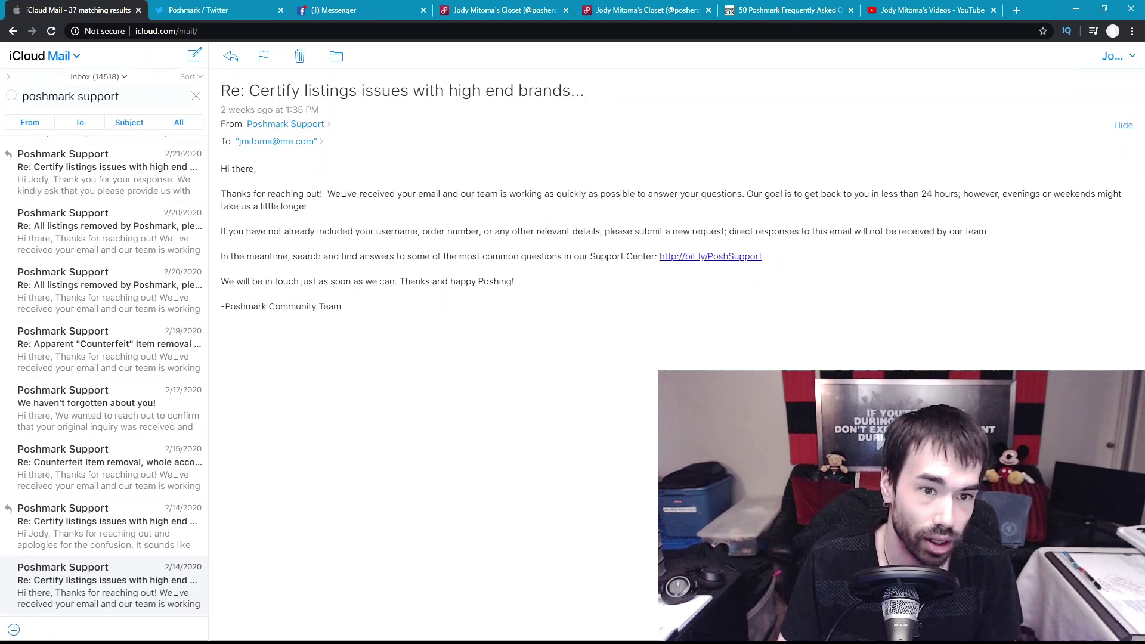
Read the 2/14 reply, highlighting the replica-flag and specialist-review sentences, then open the 2/15 email.
click(105, 540)
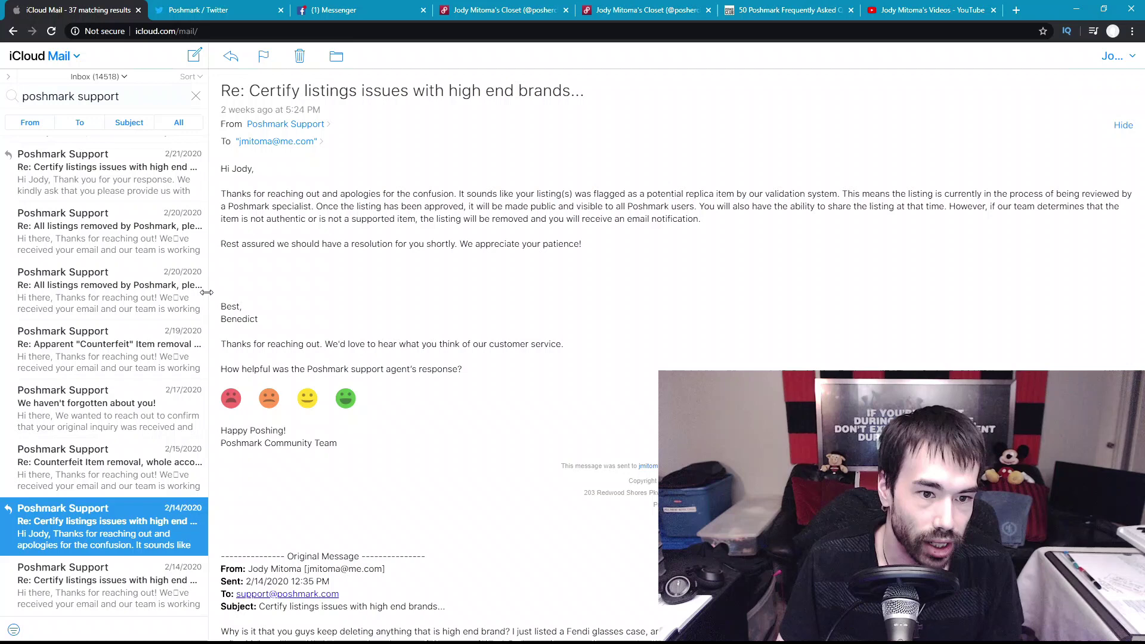
double_click(243, 319)
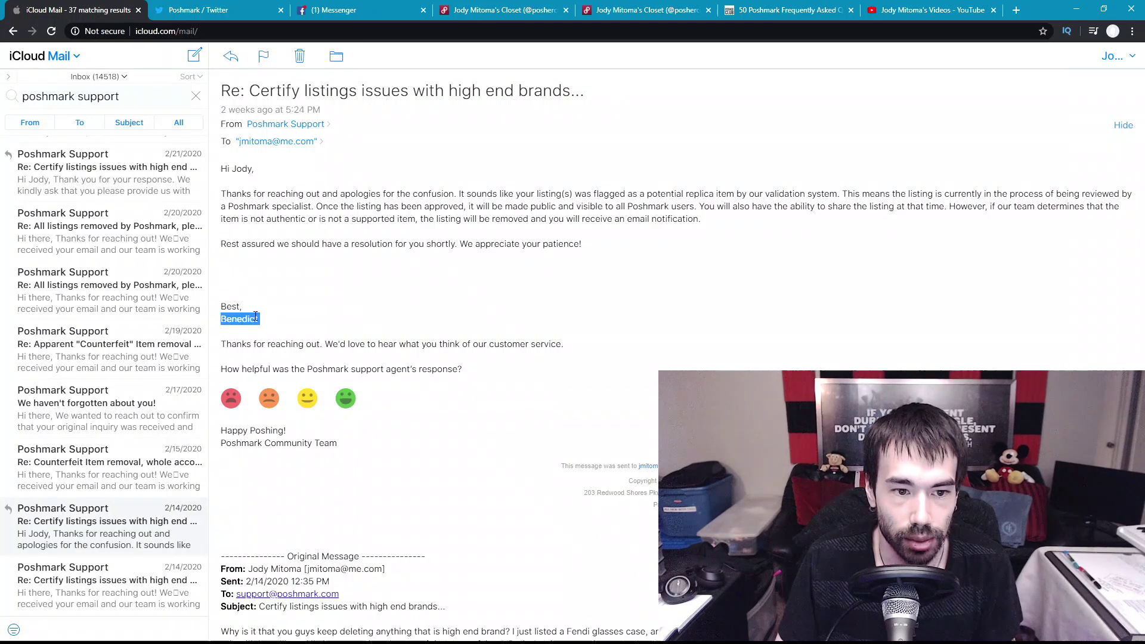
click(229, 193)
drag(222, 196, 816, 193)
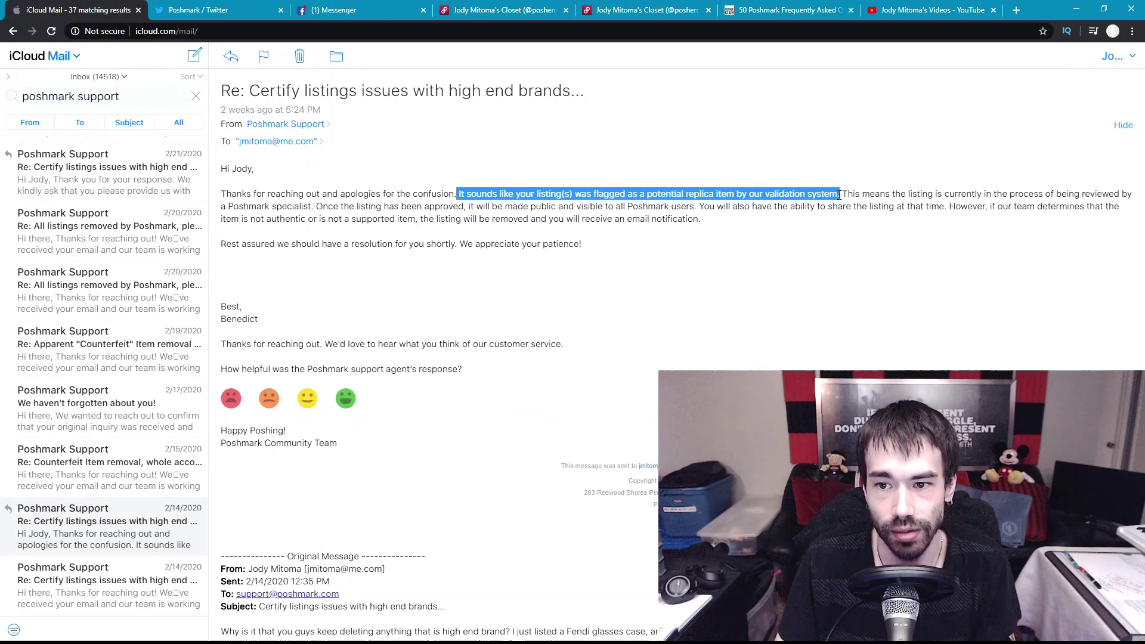
drag(839, 194, 766, 194)
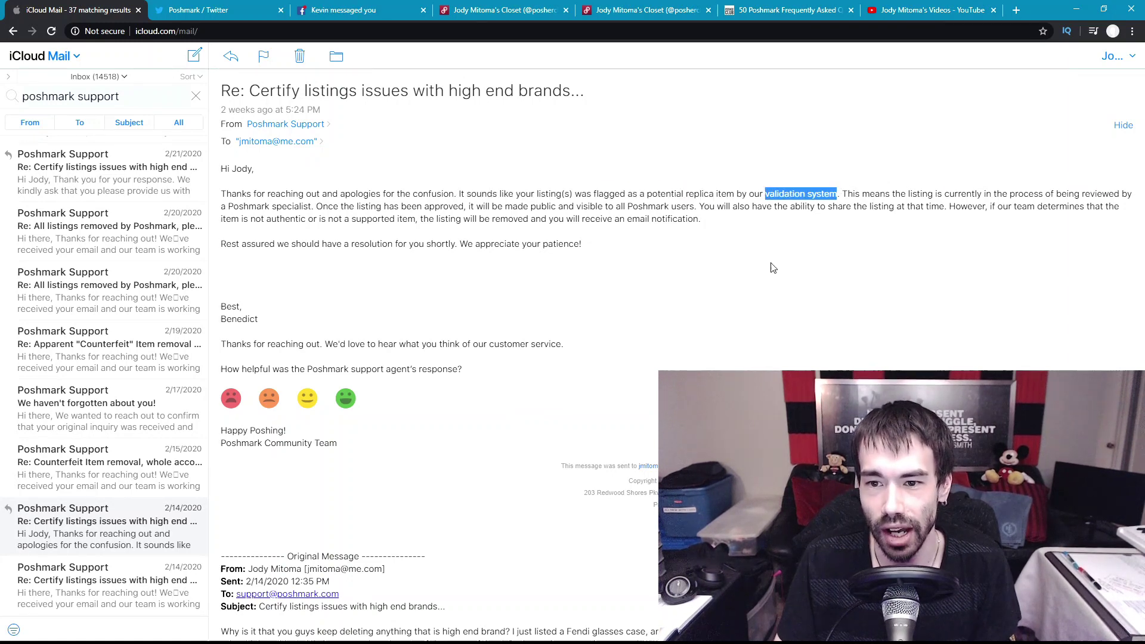
click(830, 262)
mouse_move(841, 192)
mouse_down()
mouse_move(1075, 192)
mouse_move(315, 207)
mouse_up()
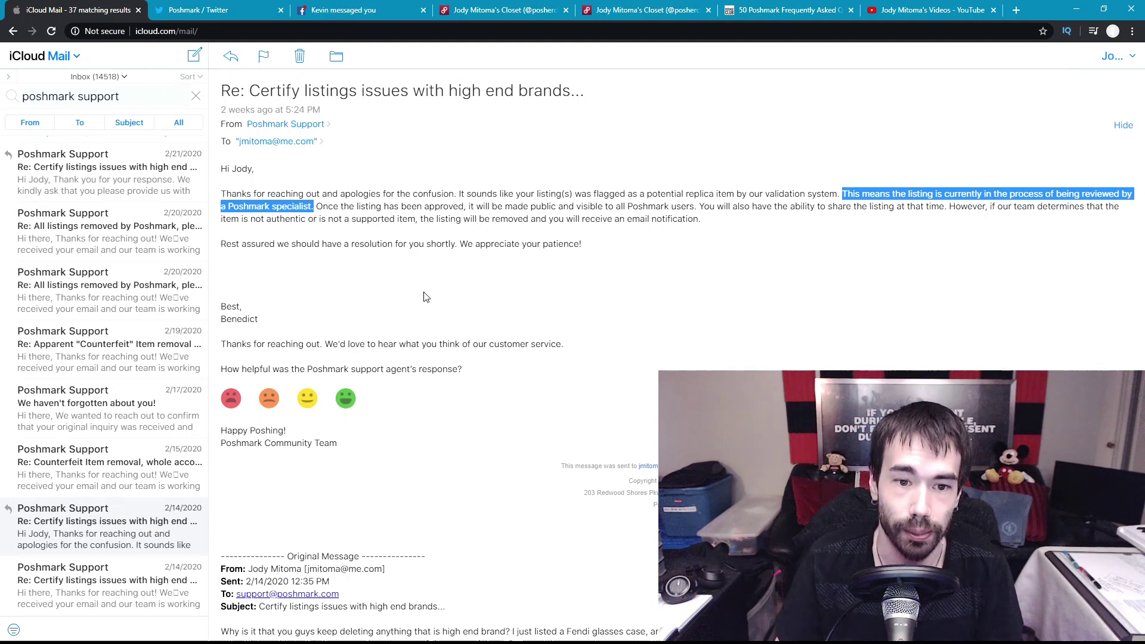
click(156, 474)
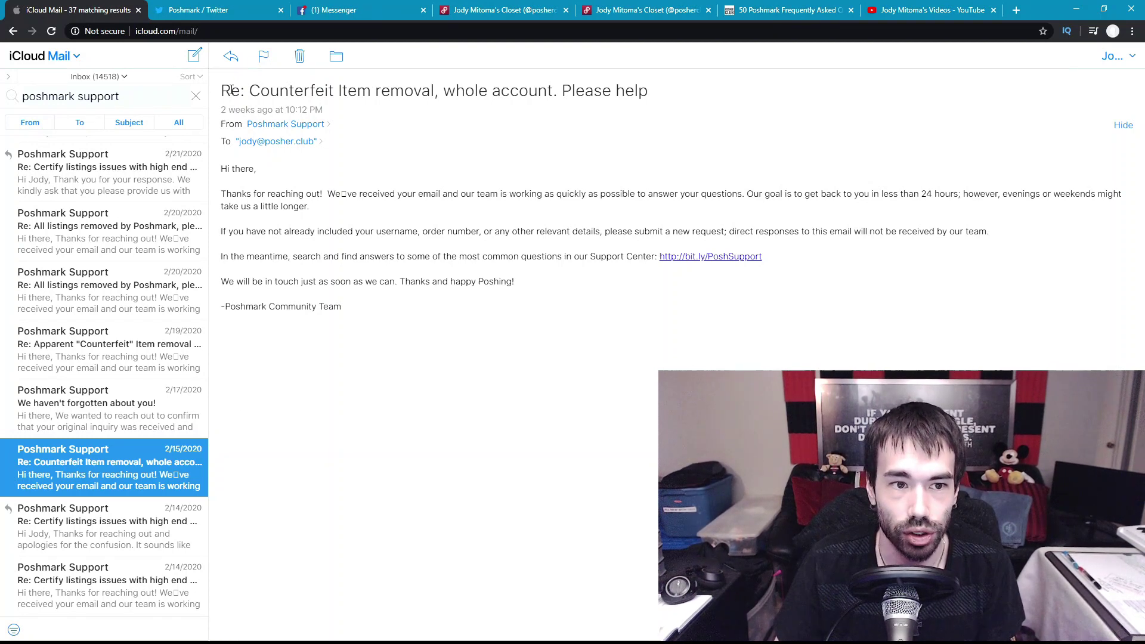
Highlight the 2/15 email's subject line, then open the 2/17 'We haven't forgotten about you!' message.
drag(222, 90, 672, 95)
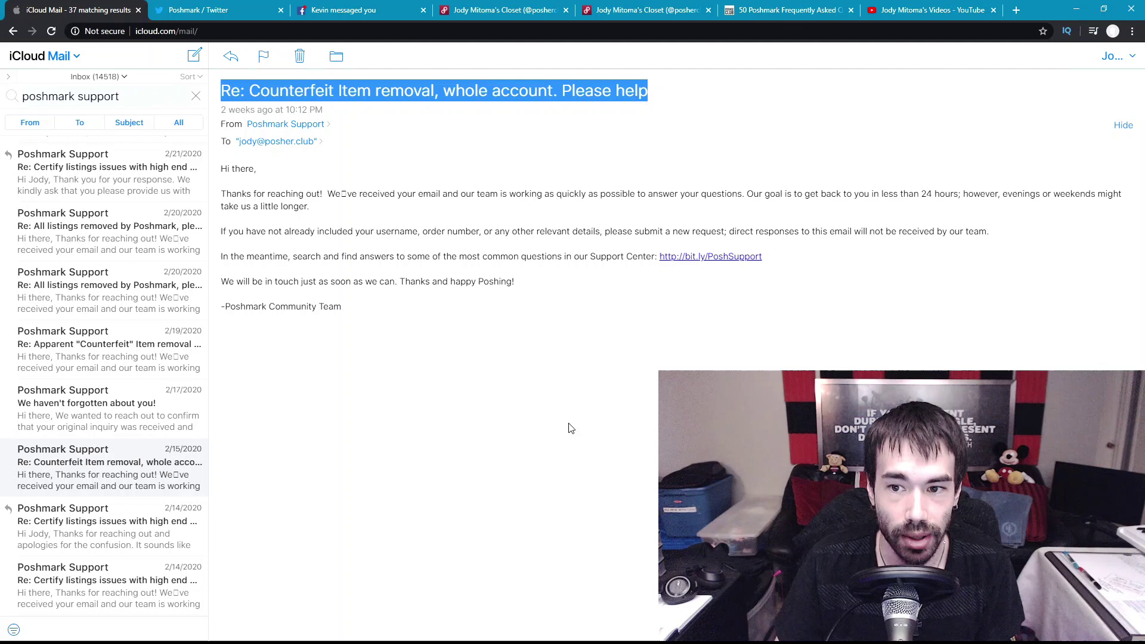
click(537, 429)
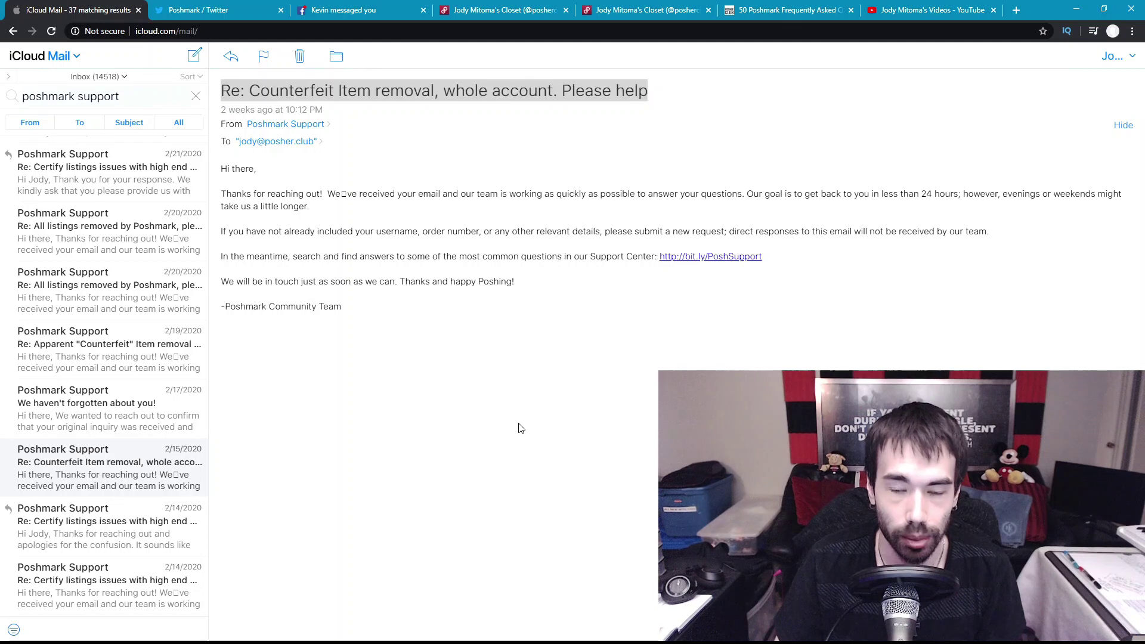
click(131, 406)
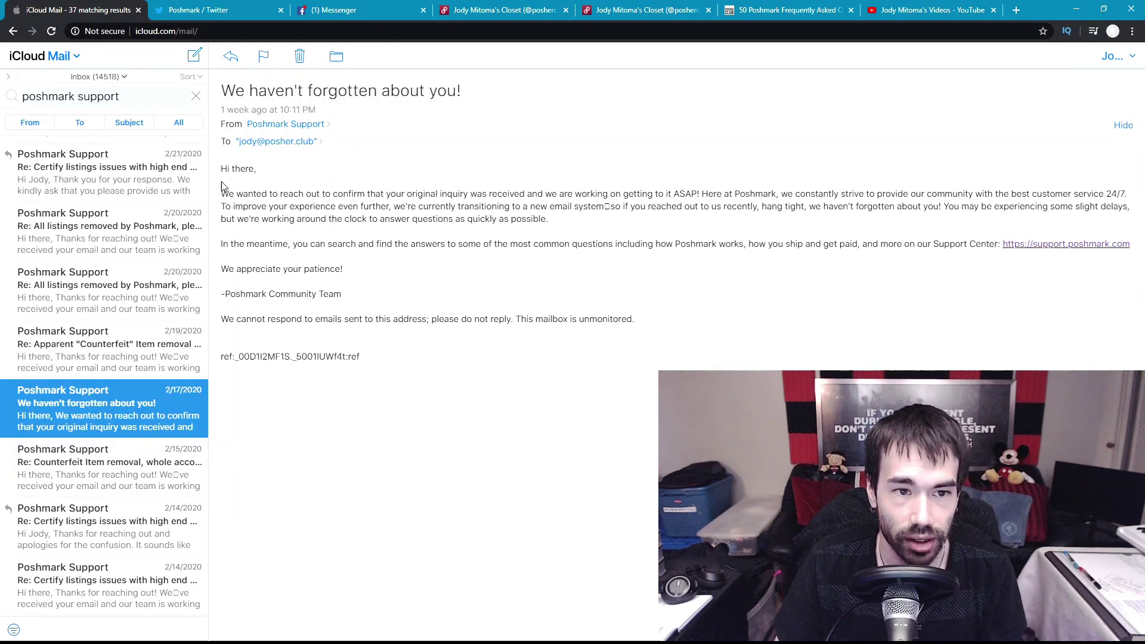
Highlight the 2/17 sentences confirming the inquiry was received and mentioning a 'new email system'.
drag(222, 194, 699, 193)
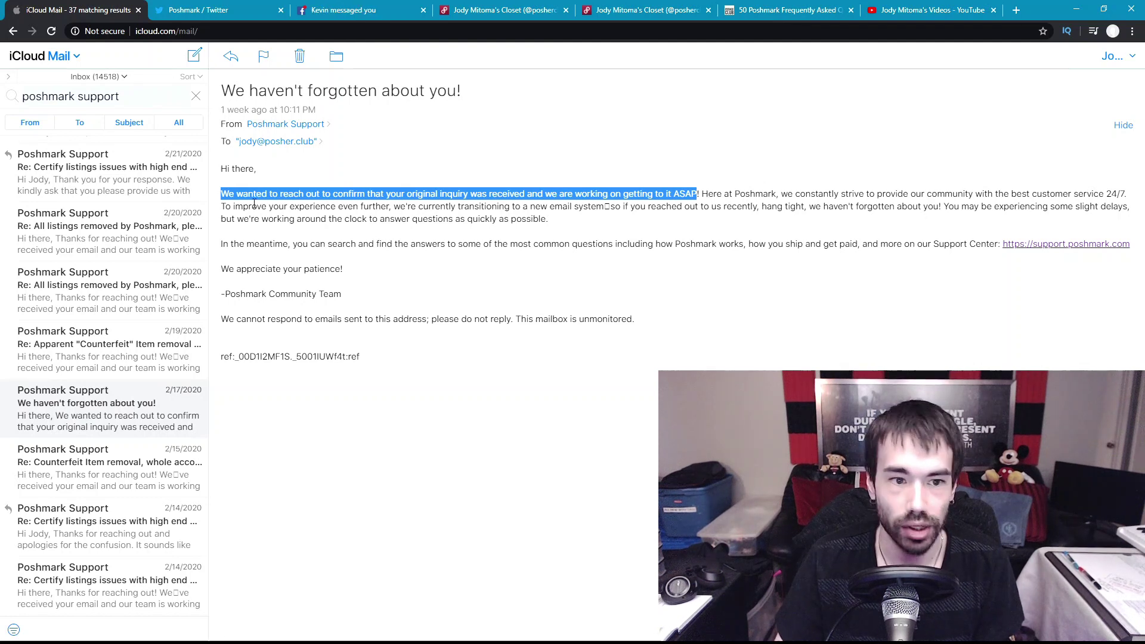
drag(221, 207, 565, 205)
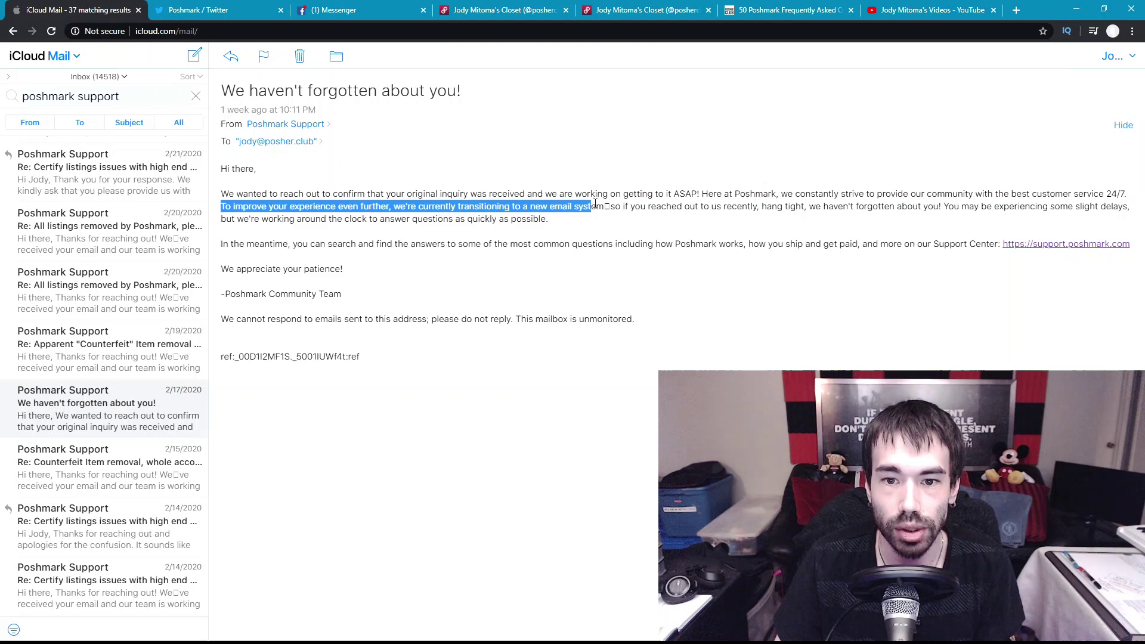
drag(566, 205, 606, 204)
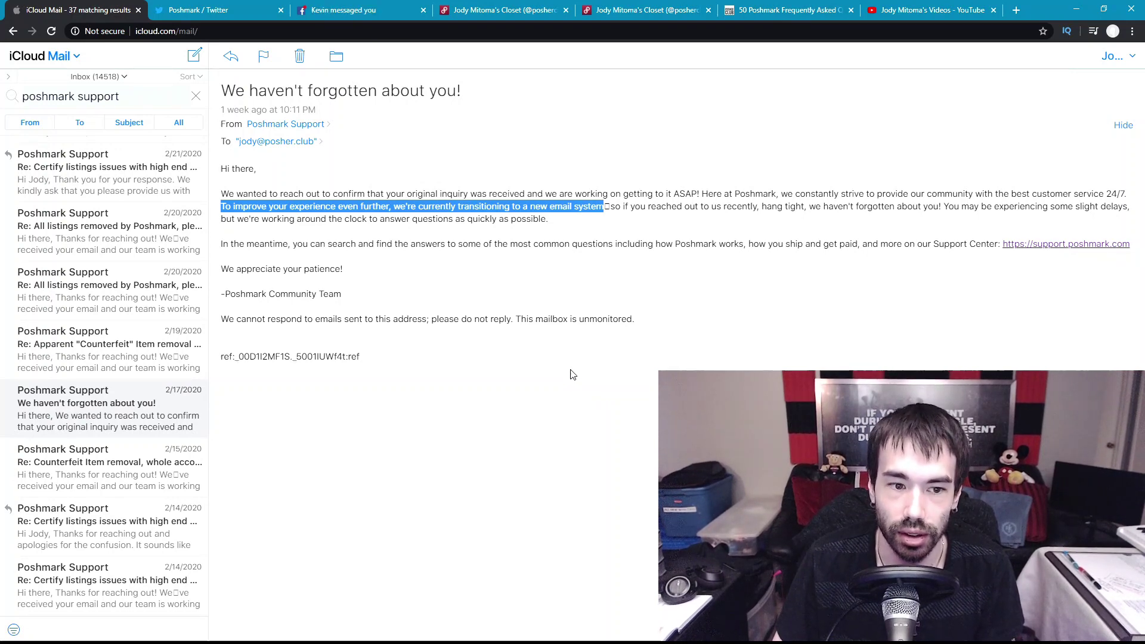
click(462, 343)
drag(606, 206, 531, 206)
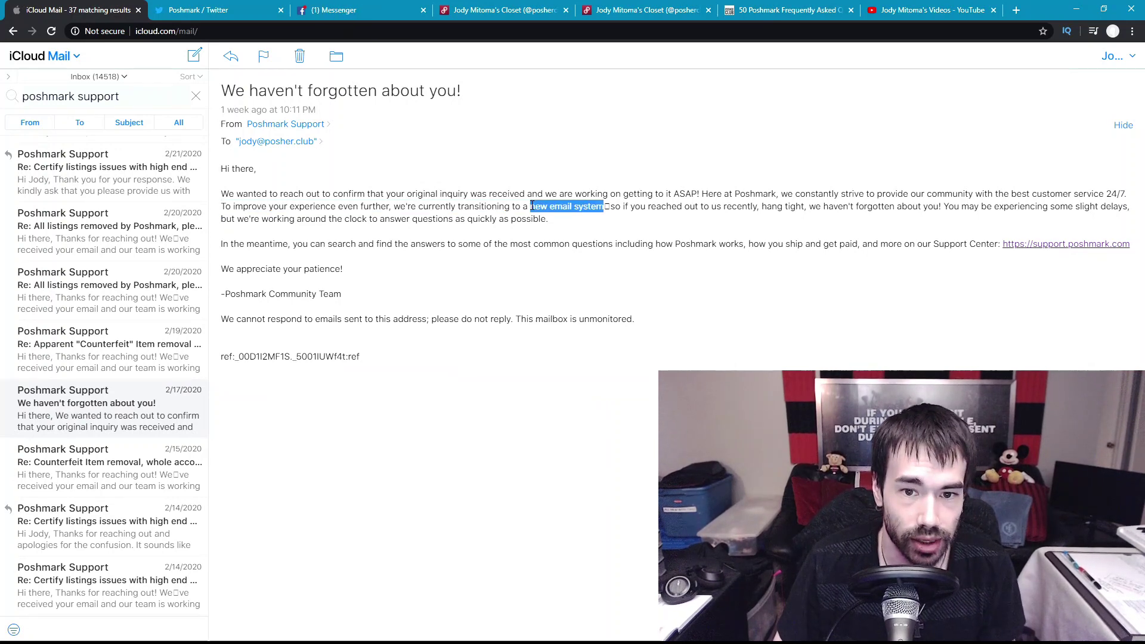
View the 'Apparent Counterfeit item removal' email with its body selected, then revisit the 2/17 message.
click(121, 353)
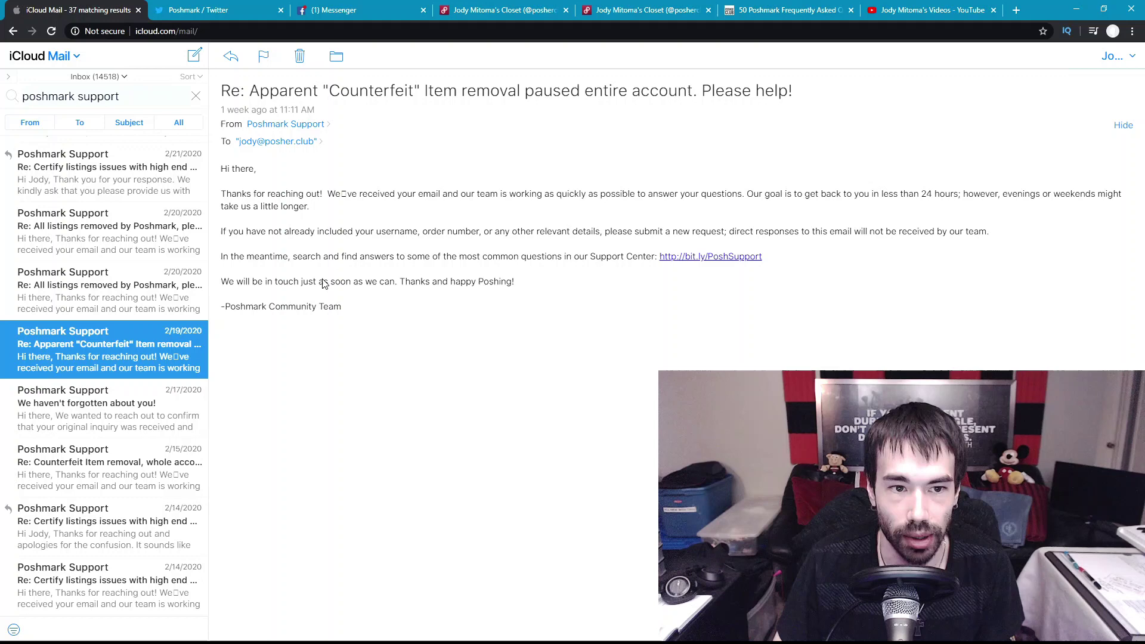
key(ctrl+a)
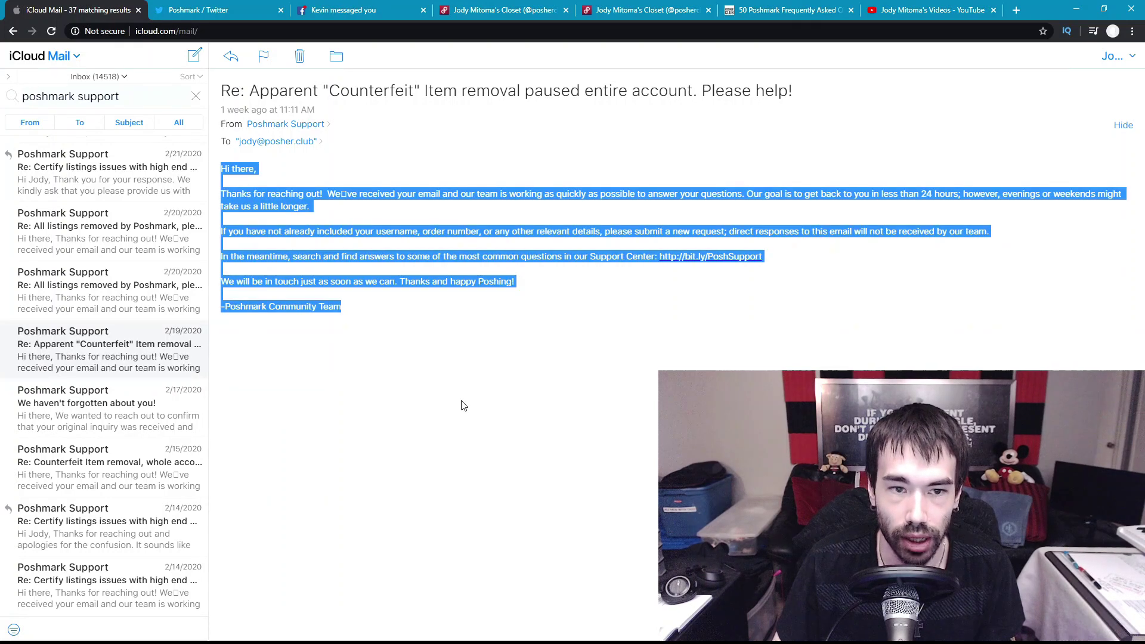
click(462, 405)
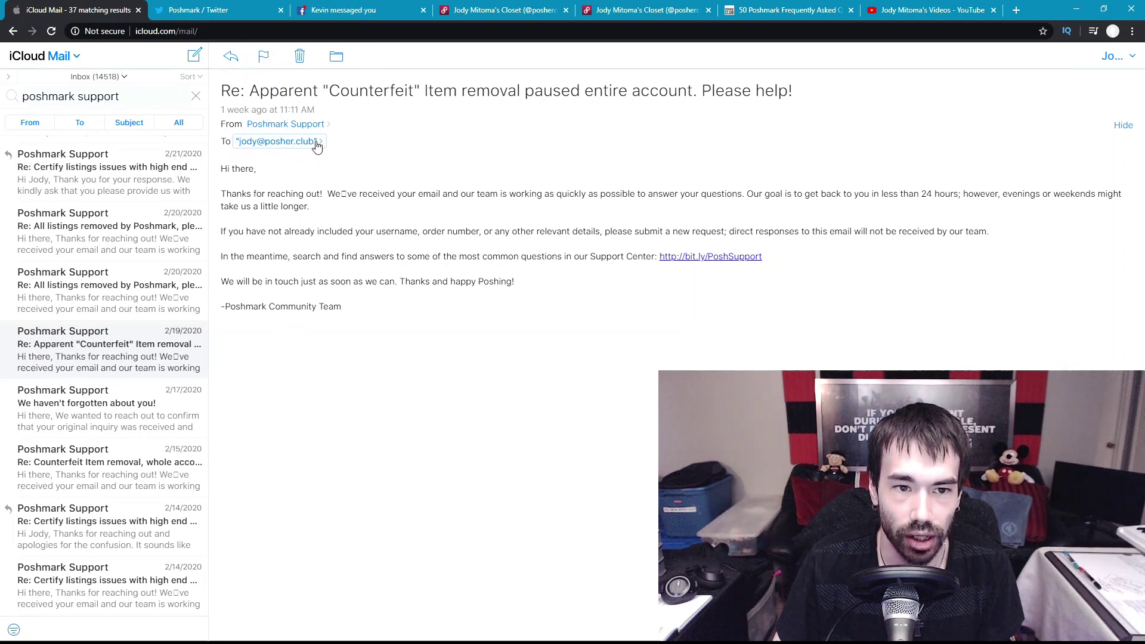
click(116, 411)
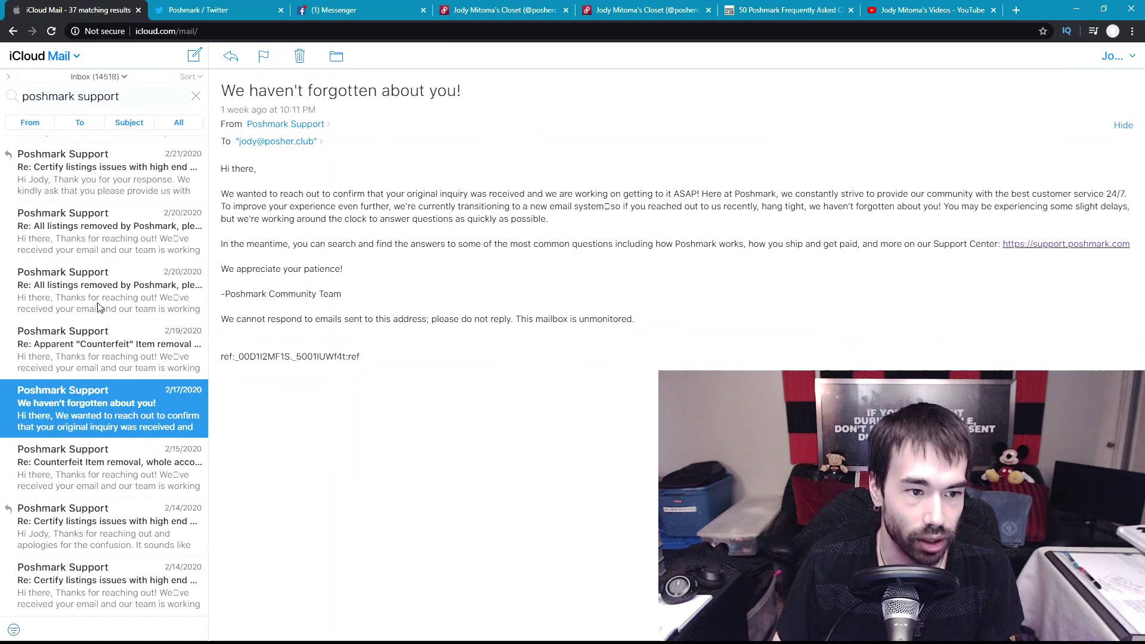
Open the lower 2/20 'All listings removed' reply and highlight its subject title.
click(132, 289)
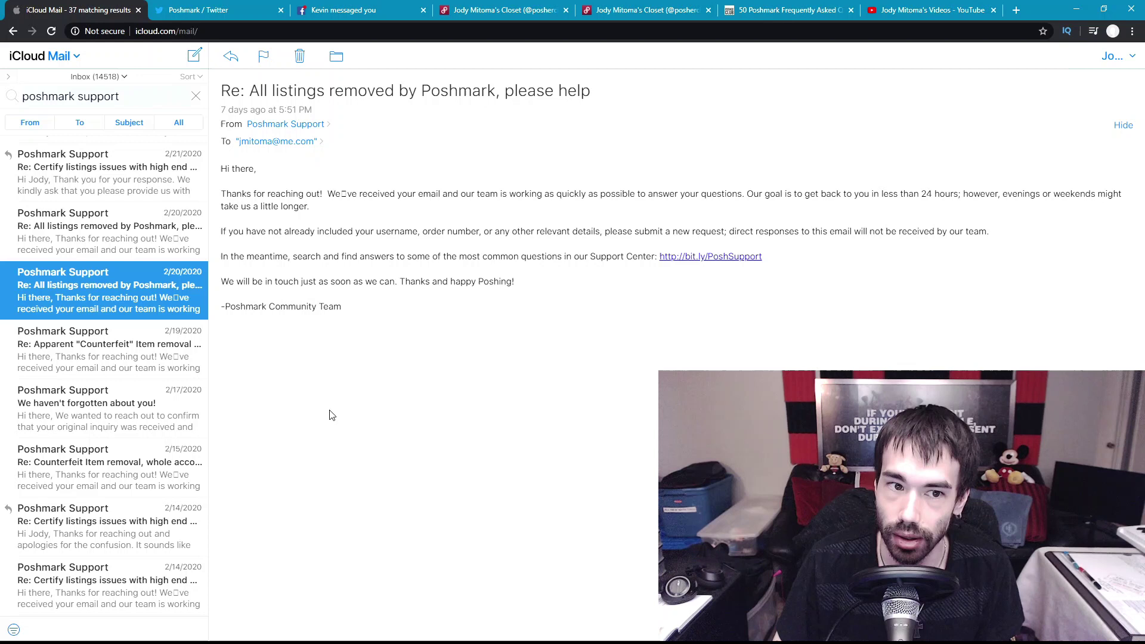
drag(221, 90, 614, 87)
click(615, 88)
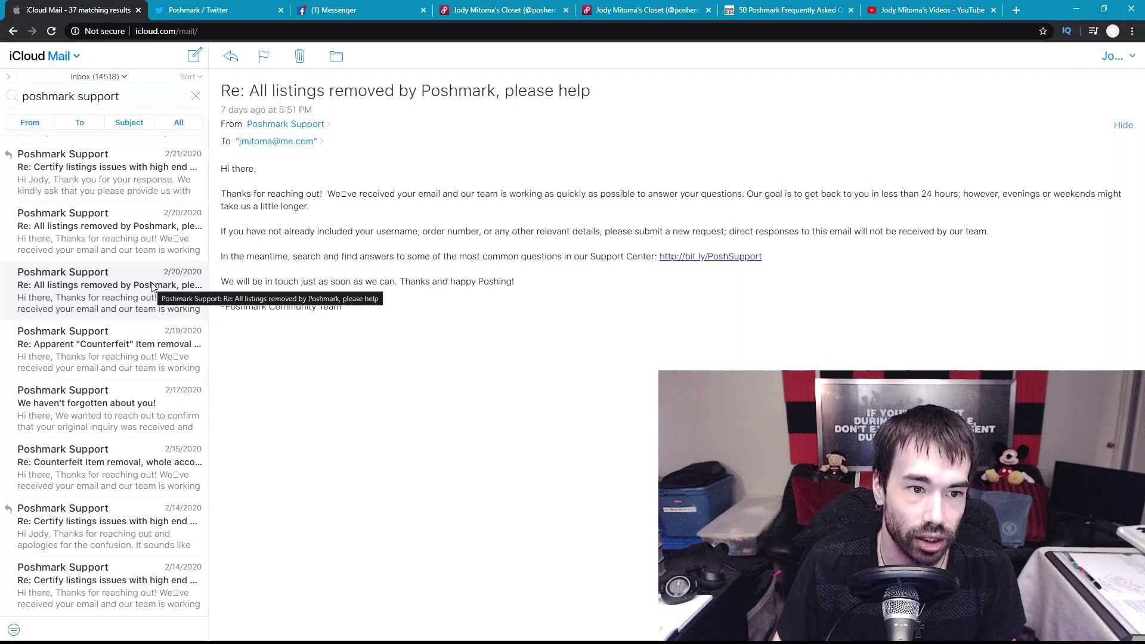
Compare the 5:51 PM and 5:53 PM 2/20 replies, then move up to the 2/21 Certify listings reply.
click(136, 234)
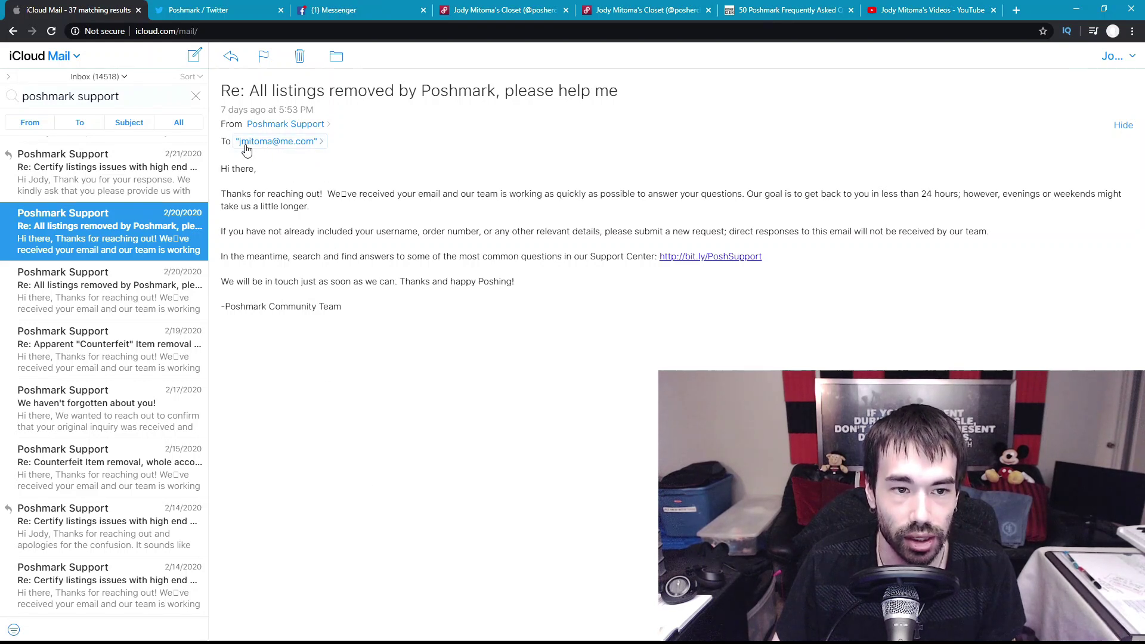
click(156, 289)
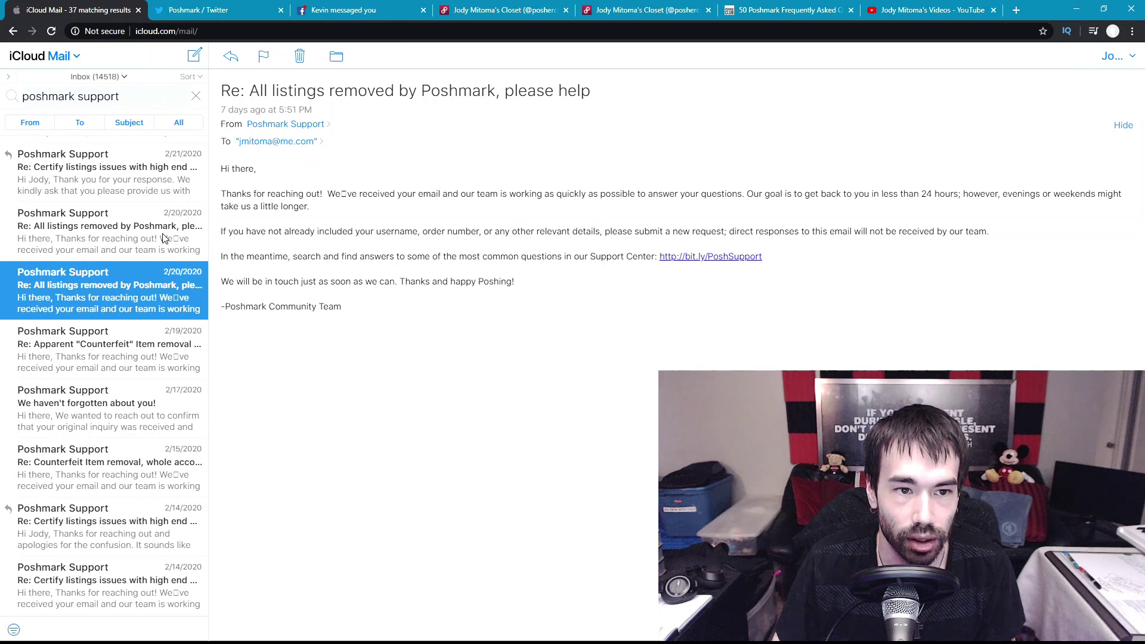
click(164, 238)
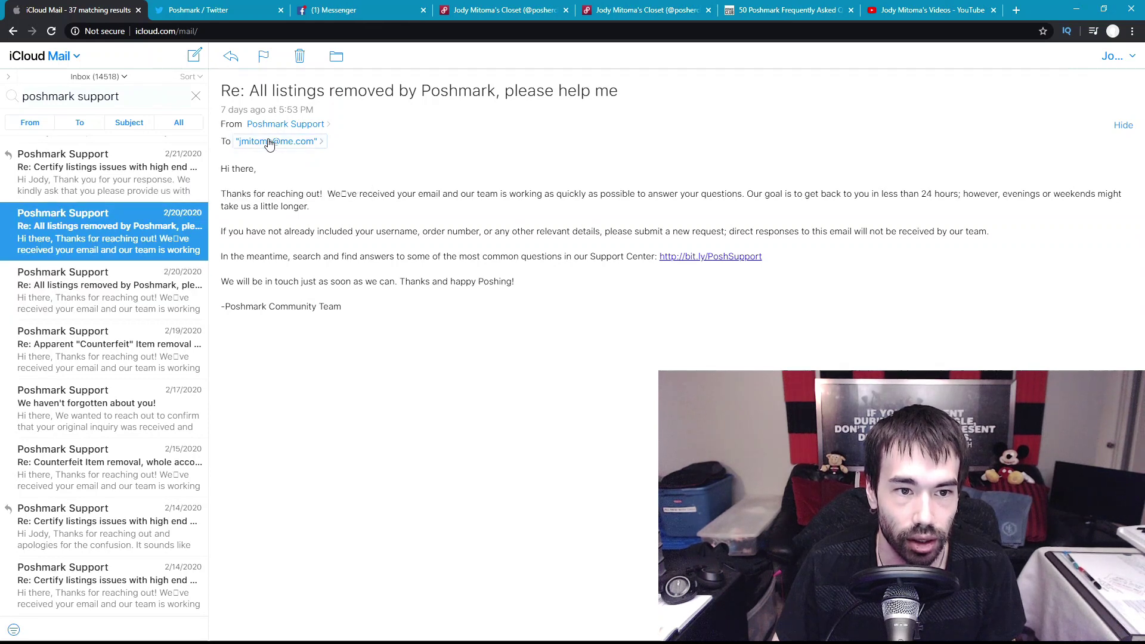
click(158, 290)
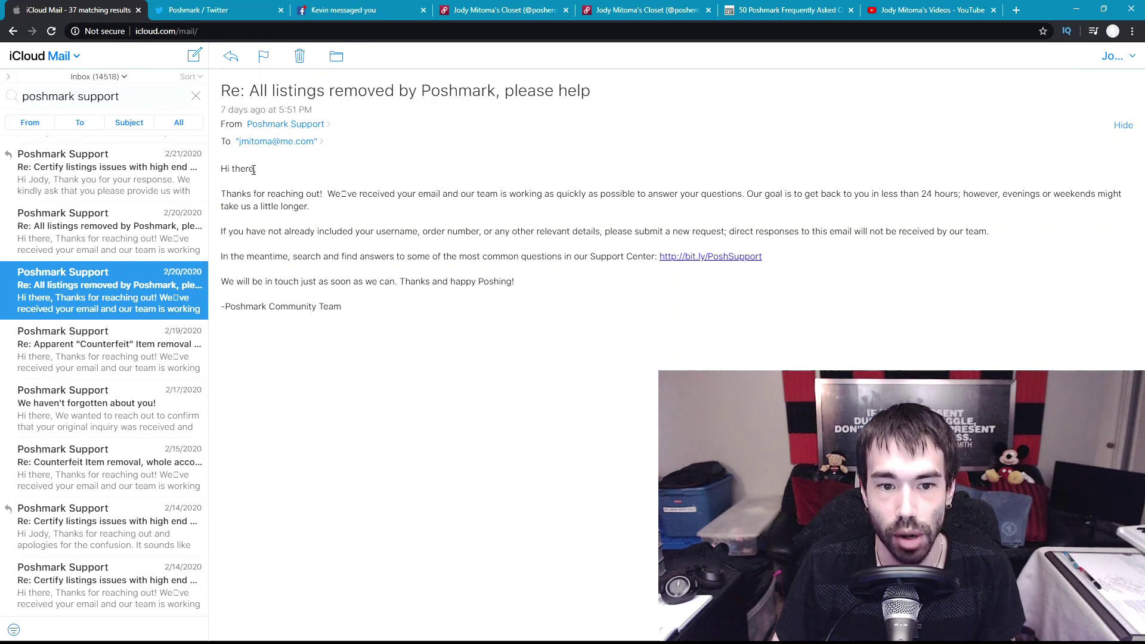
click(179, 235)
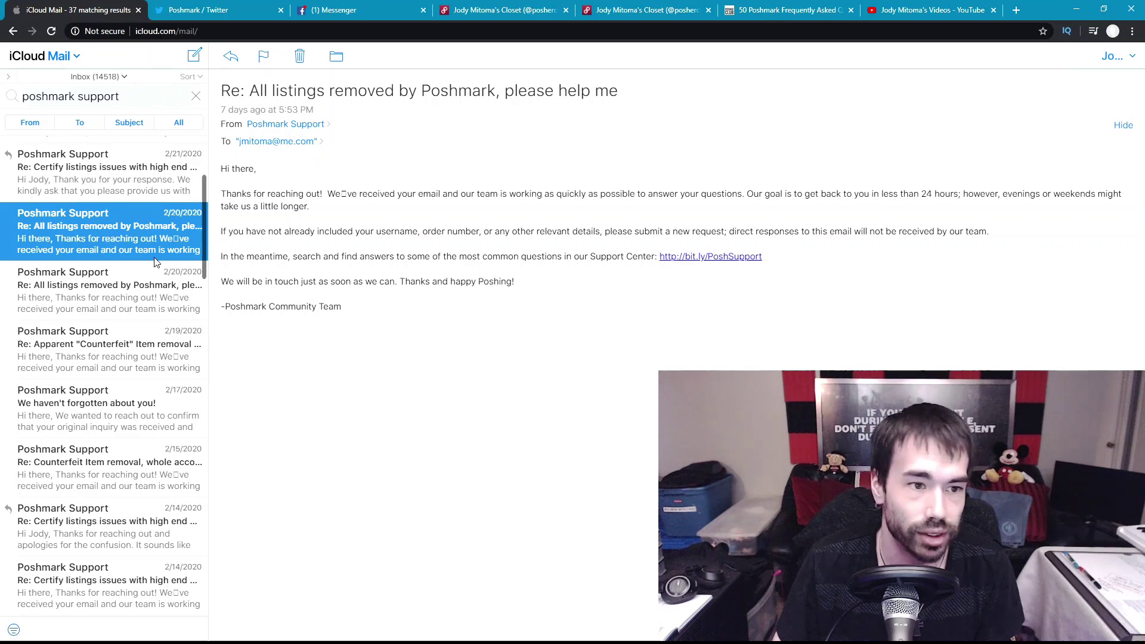
key(Up)
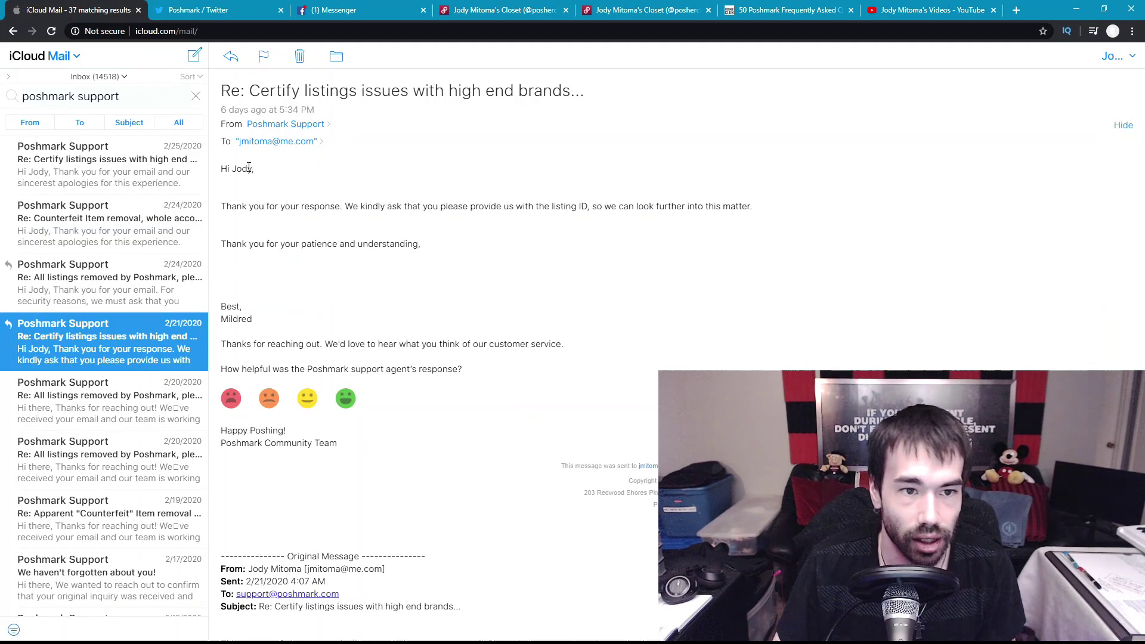
drag(225, 209, 537, 205)
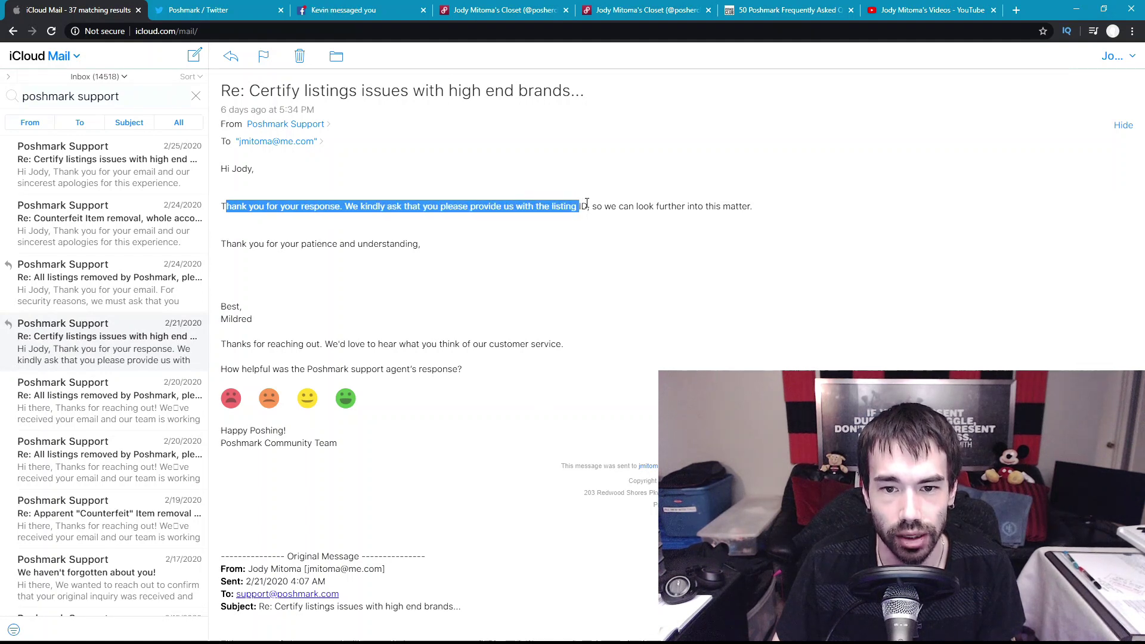
drag(589, 206, 785, 212)
click(779, 208)
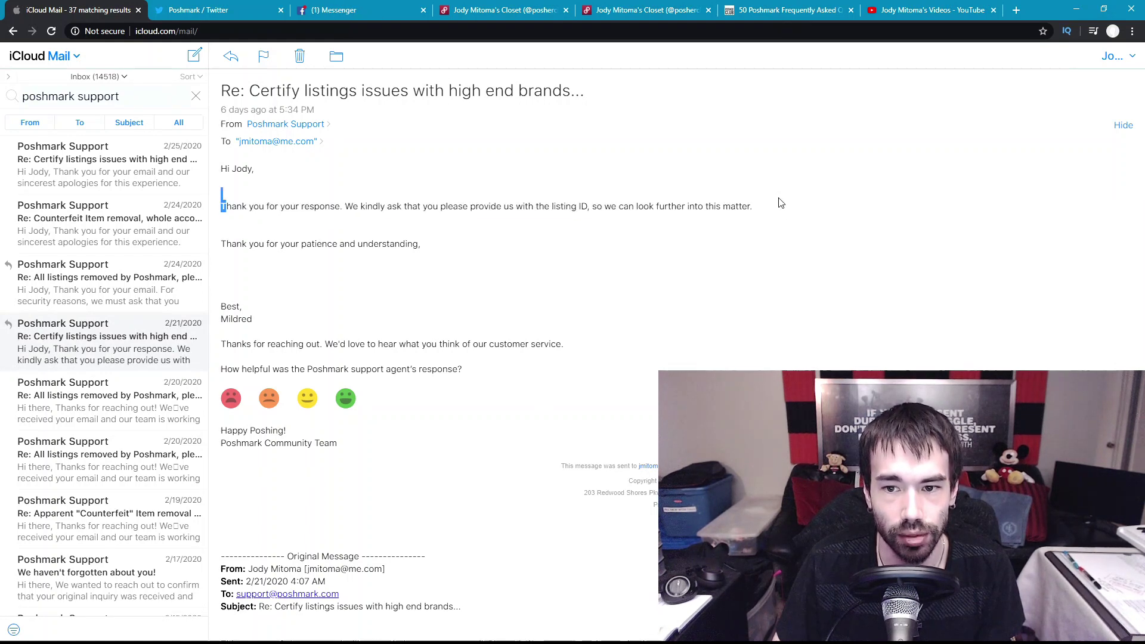
double_click(775, 207)
click(778, 208)
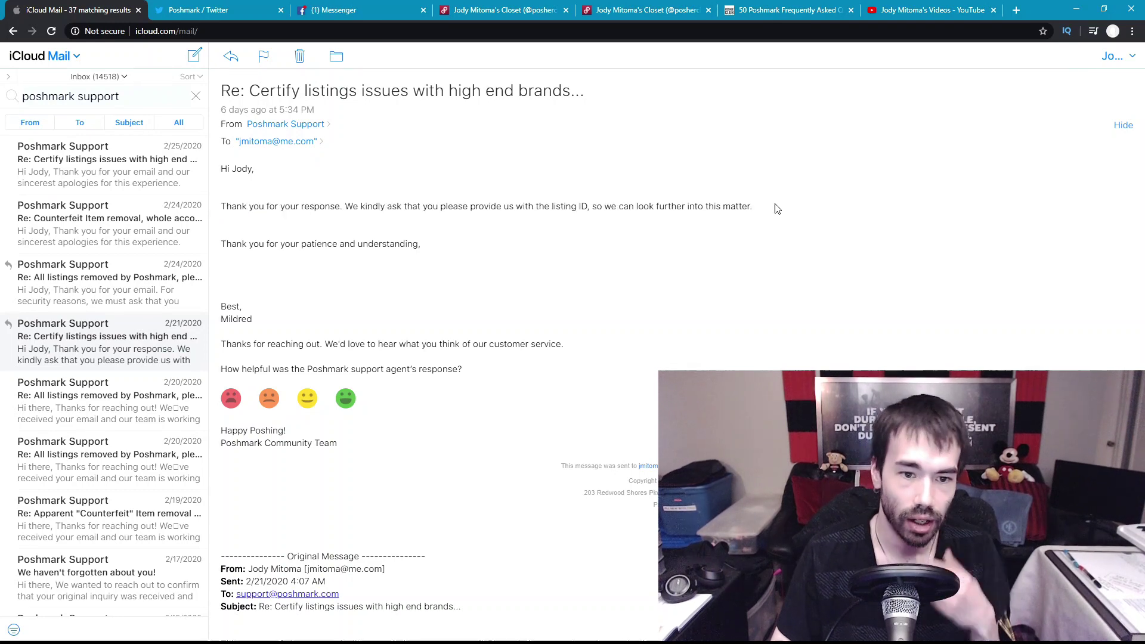
scroll(358, 404, down, 5)
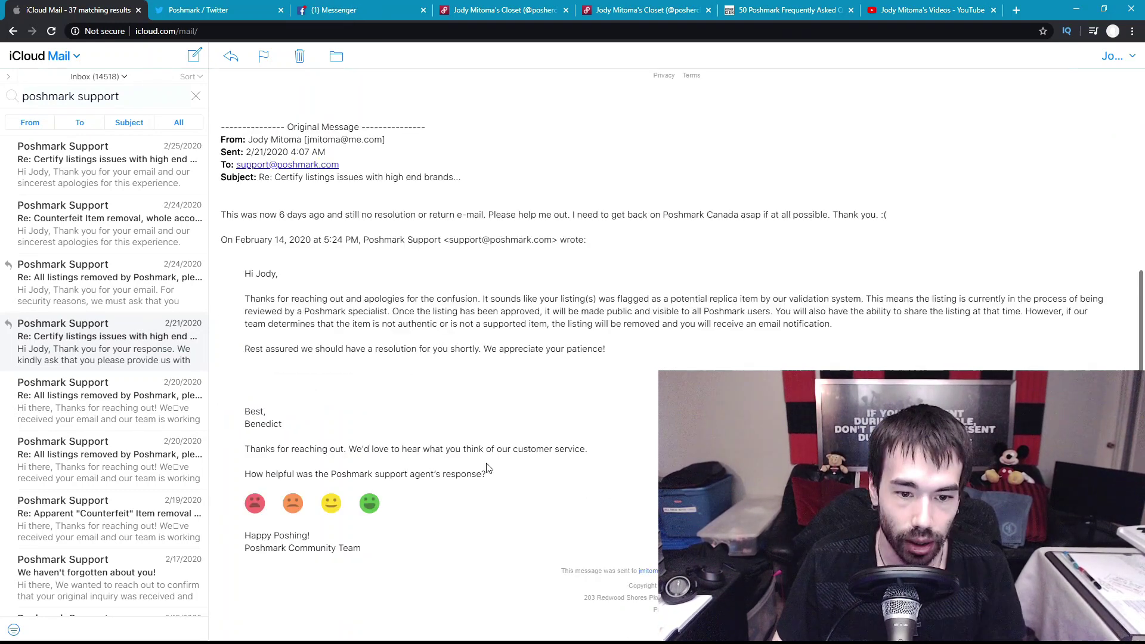
scroll(448, 448, down, 2)
scroll(488, 467, up, 3)
scroll(487, 466, up, 4)
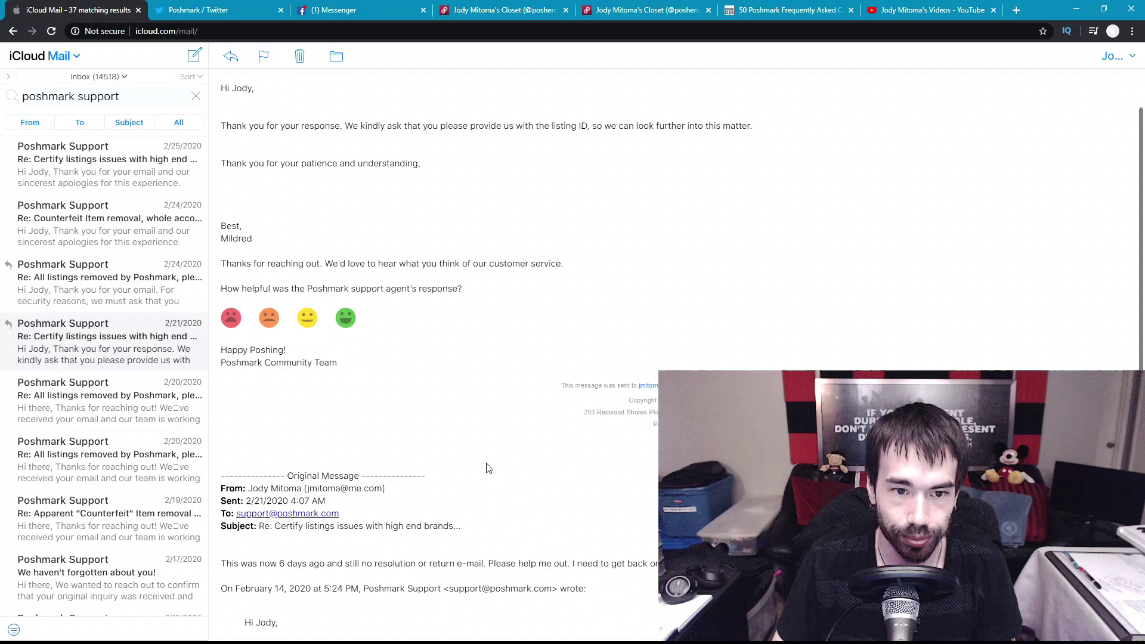
scroll(492, 421, up, 1)
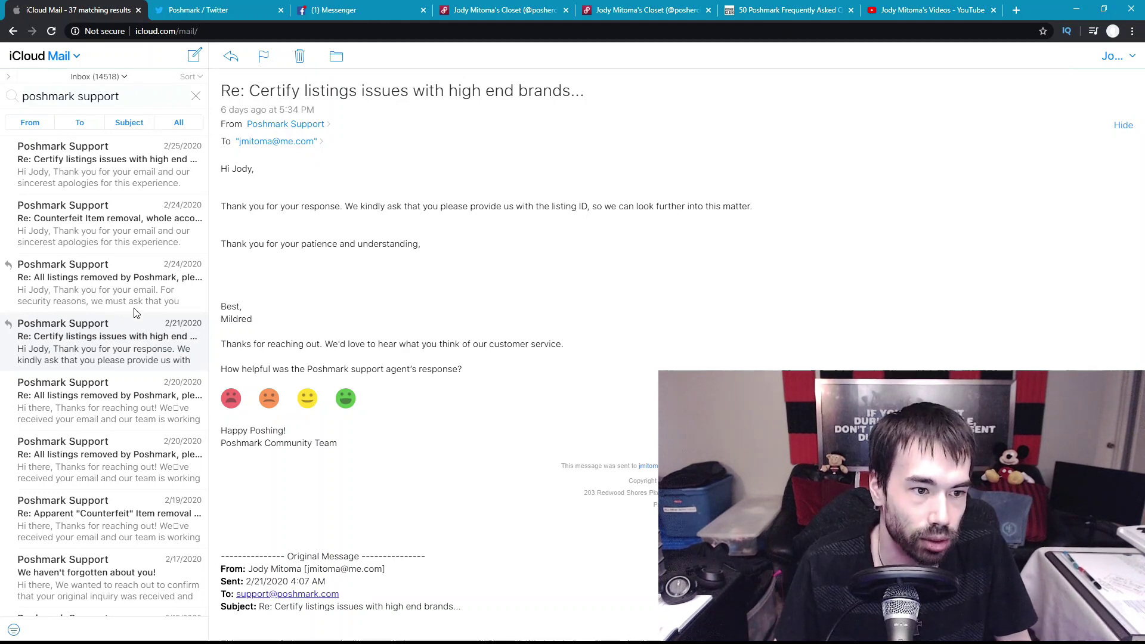
Open the 2/24 'All listings removed' reply and highlight its thank-you and security-reasons sentences.
click(150, 287)
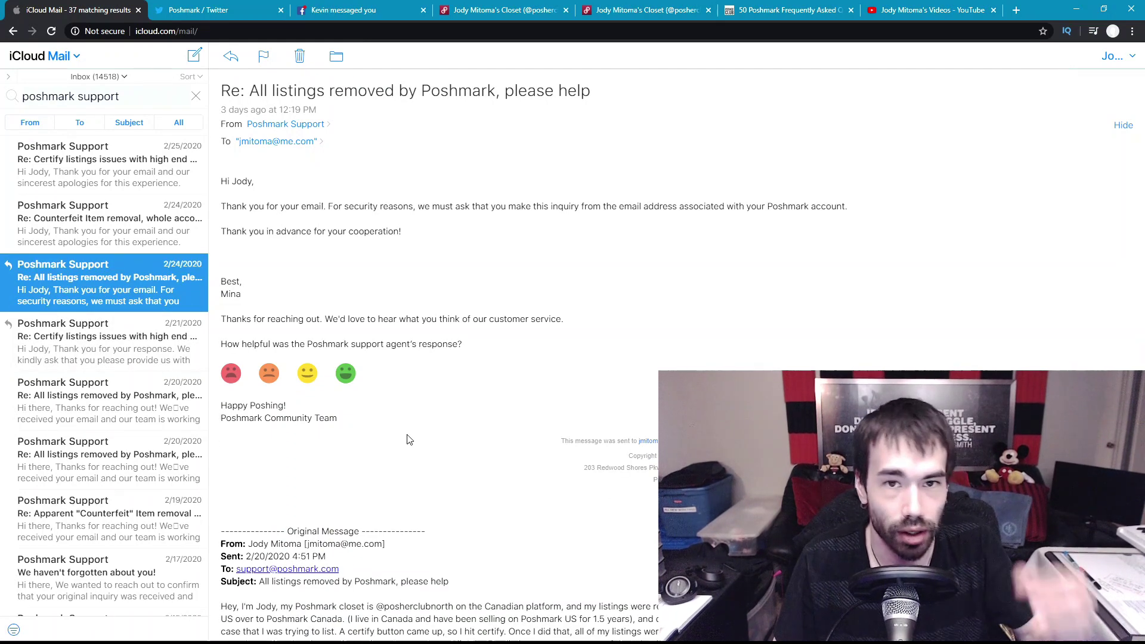
drag(222, 206, 320, 207)
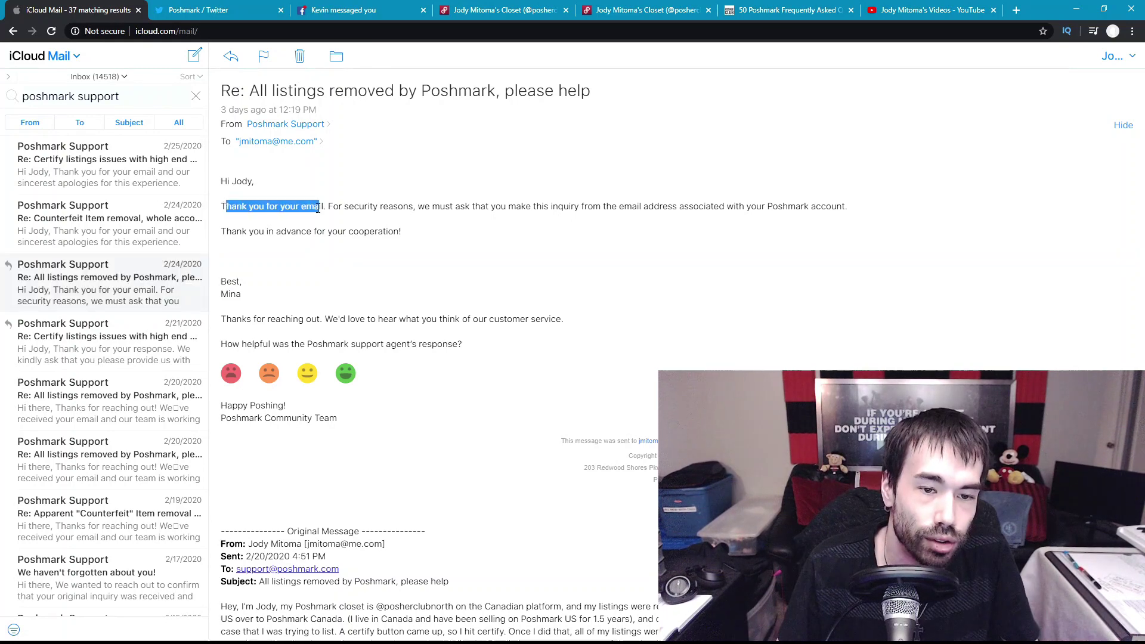
drag(389, 206, 520, 208)
mouse_move(614, 206)
mouse_down()
mouse_move(567, 206)
mouse_move(857, 209)
mouse_up()
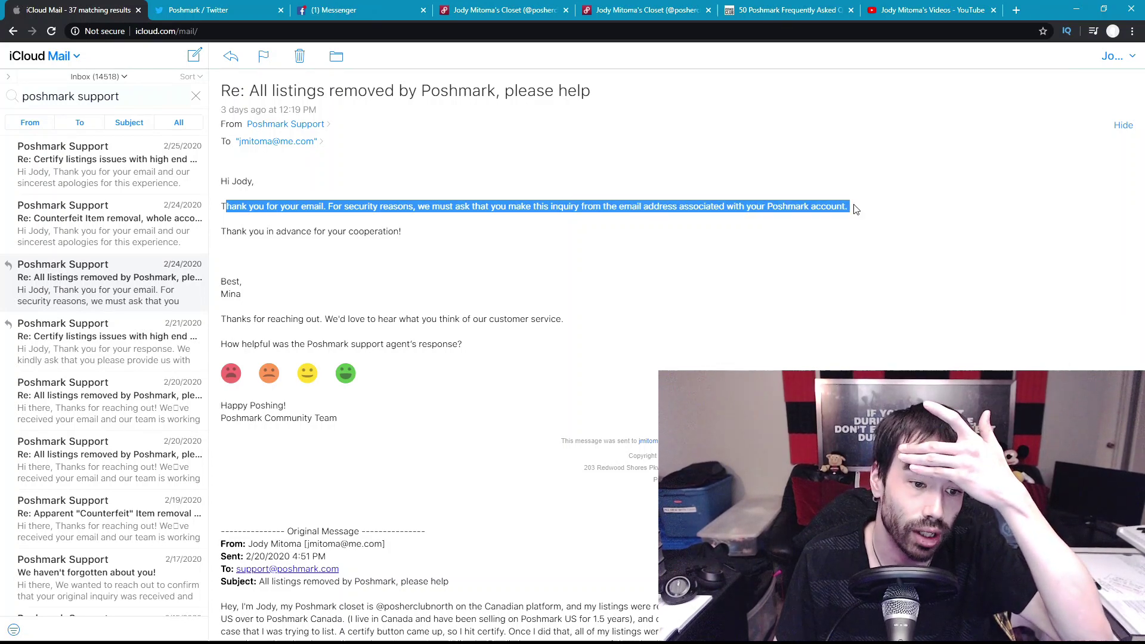
Open the 2/24 'Counterfeit Item removal' reply and highlight the agent's name, apology and reinstated-account sentence.
click(148, 583)
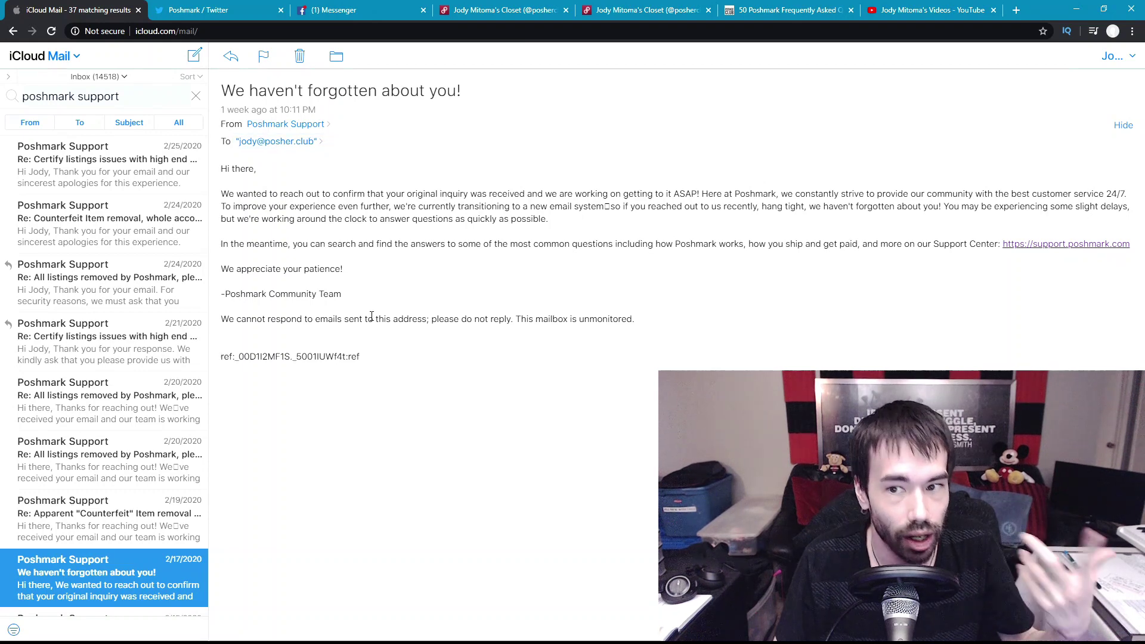
click(141, 291)
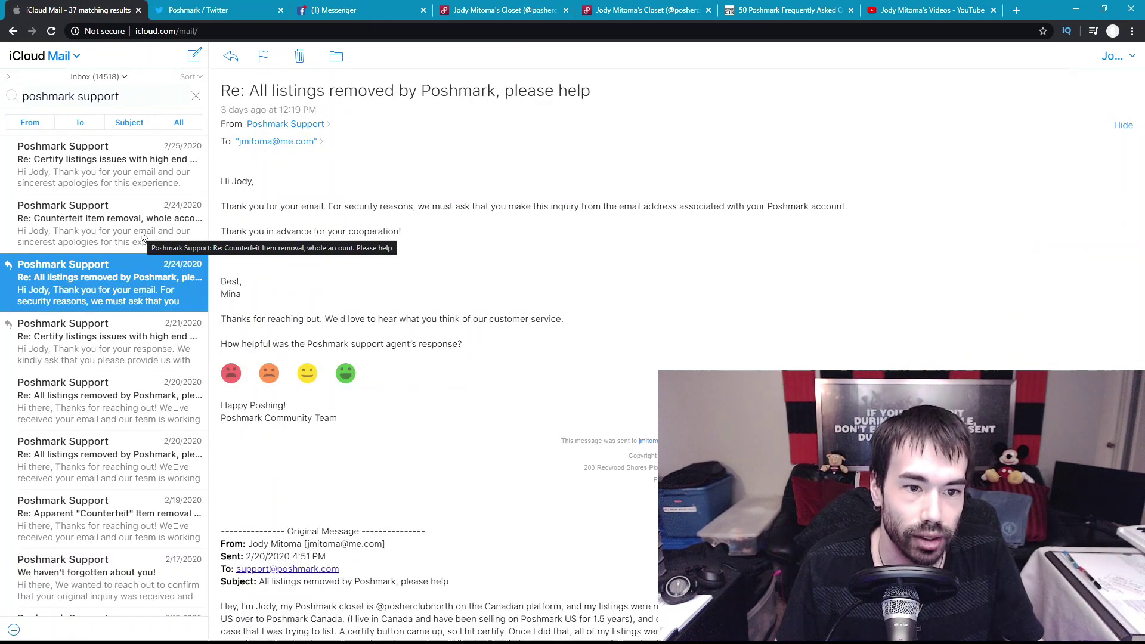
click(123, 237)
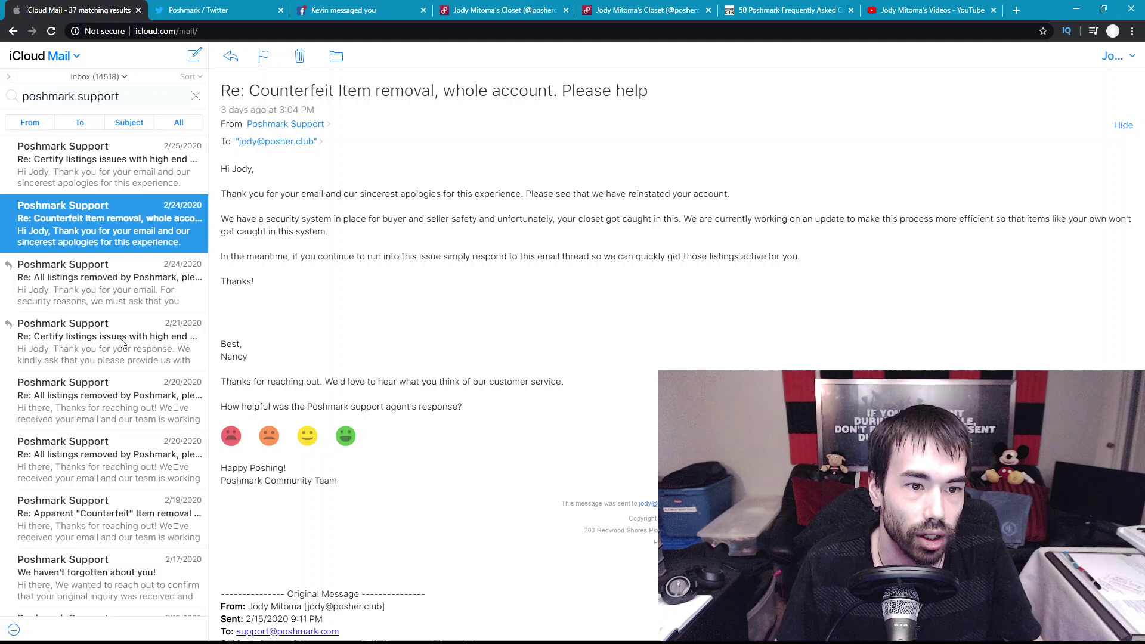
double_click(238, 357)
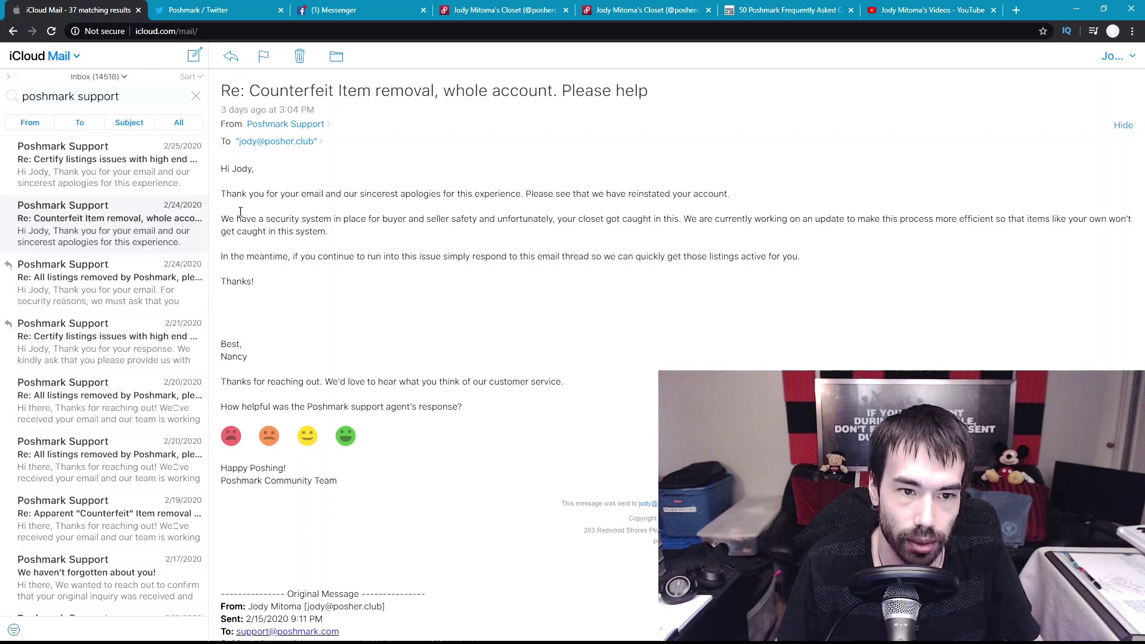
drag(265, 198, 504, 197)
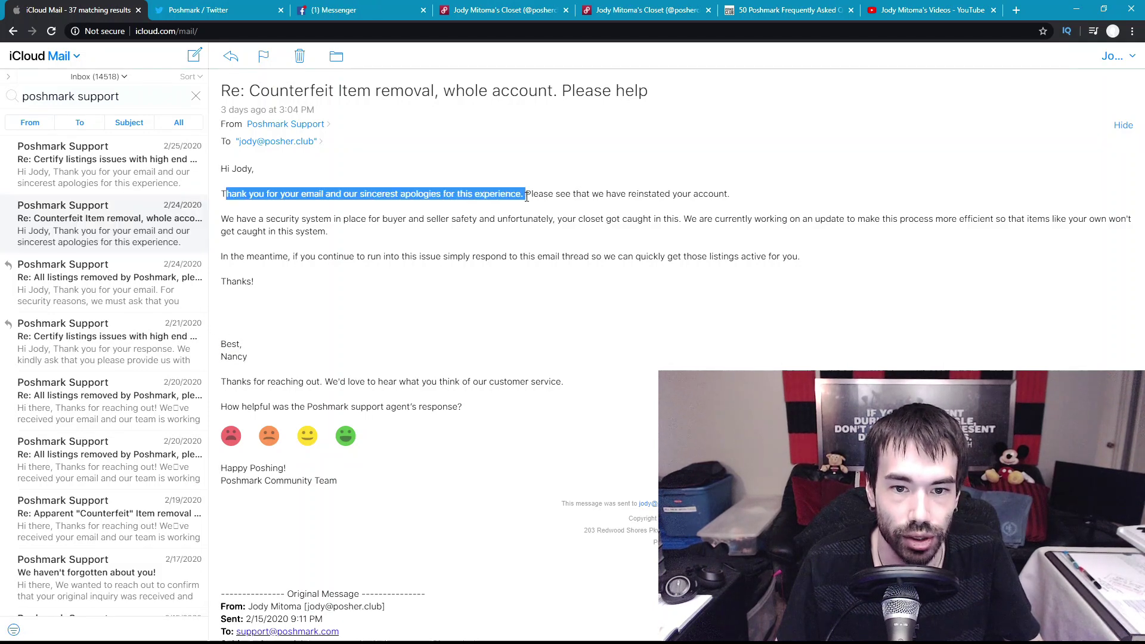
drag(594, 195, 746, 194)
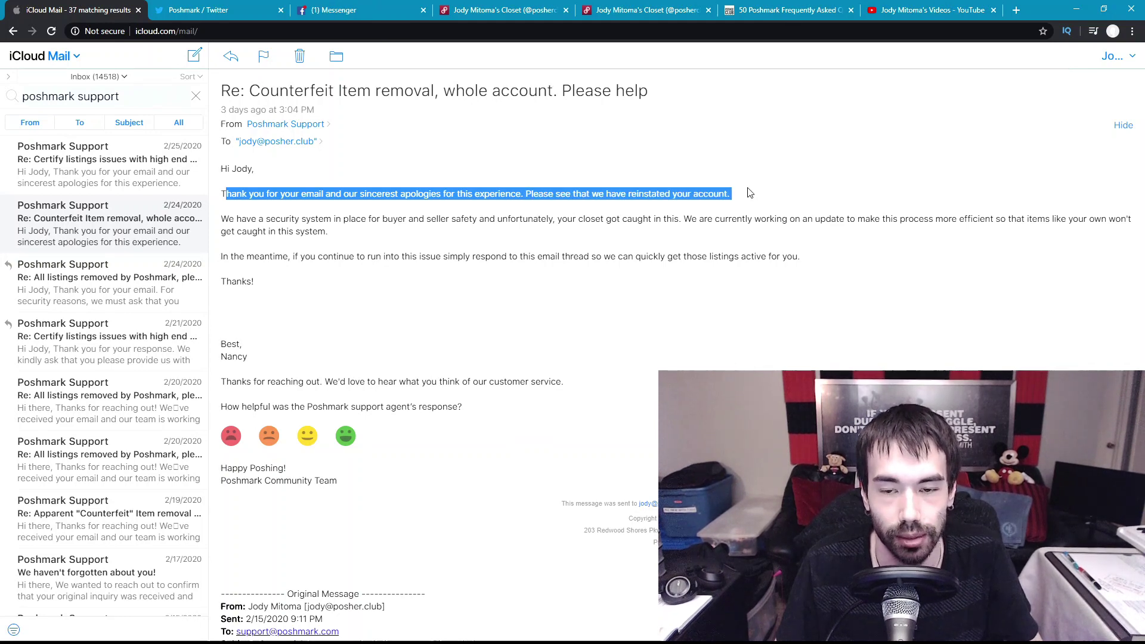
Check the next email, then return and highlight the '3 days ago' stamp and reinstated-account paragraph.
key(Down)
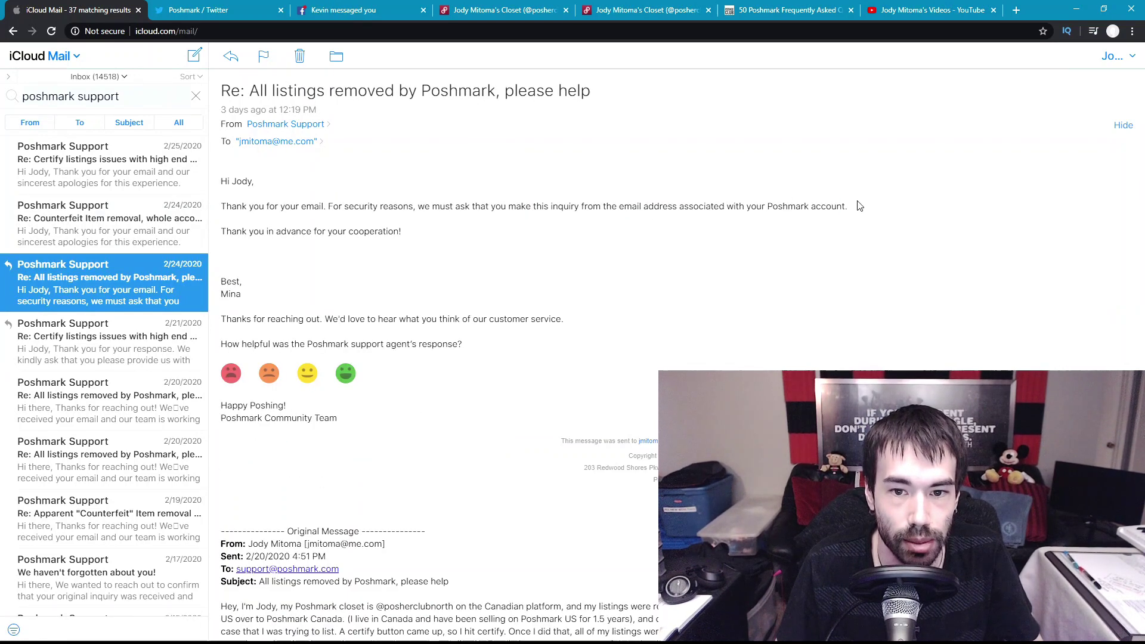
drag(857, 206, 410, 205)
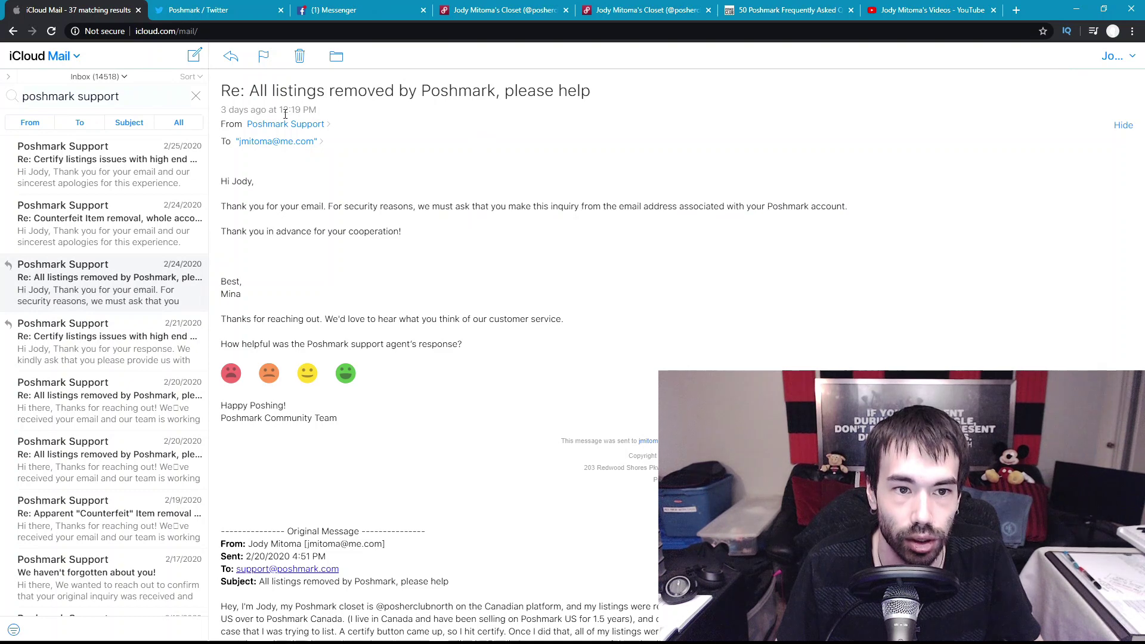
click(175, 232)
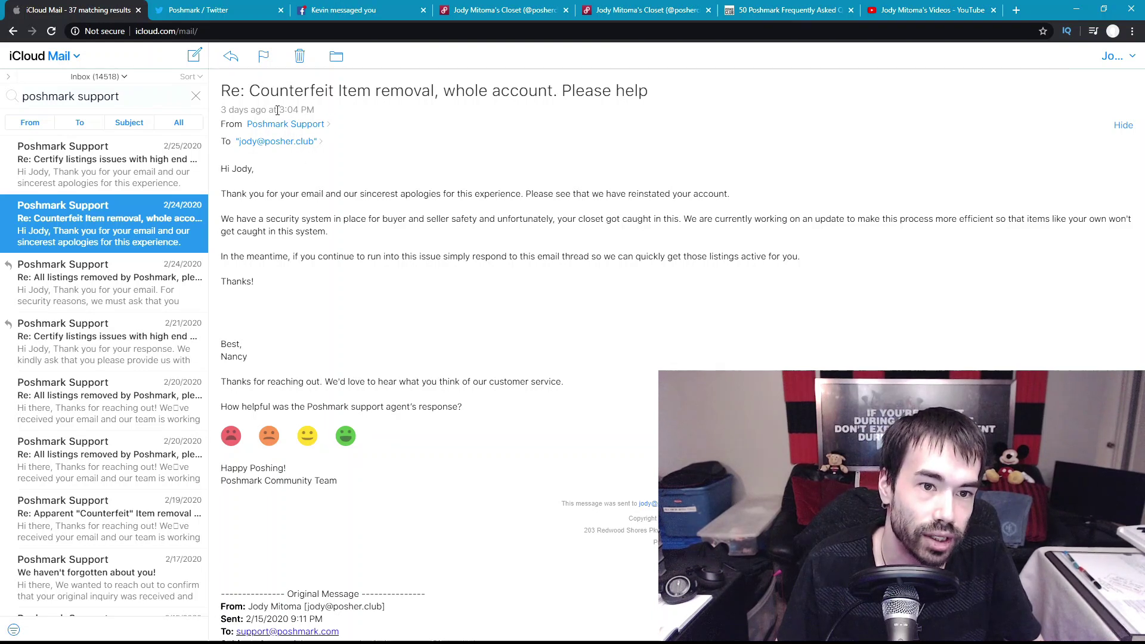
drag(277, 109, 221, 111)
drag(231, 194, 751, 193)
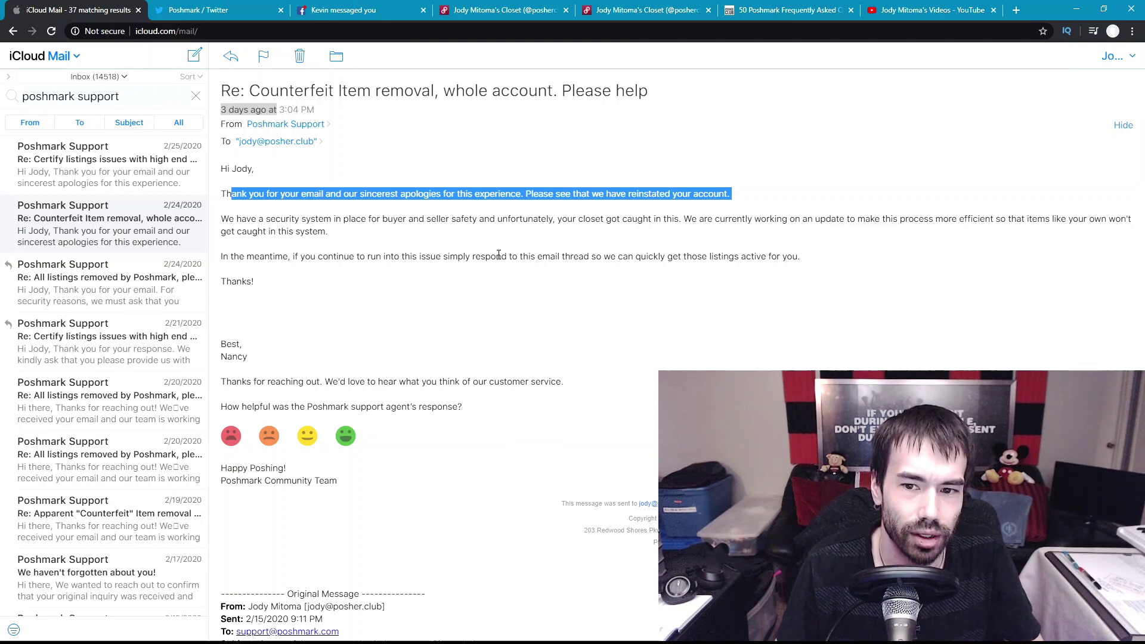
click(498, 257)
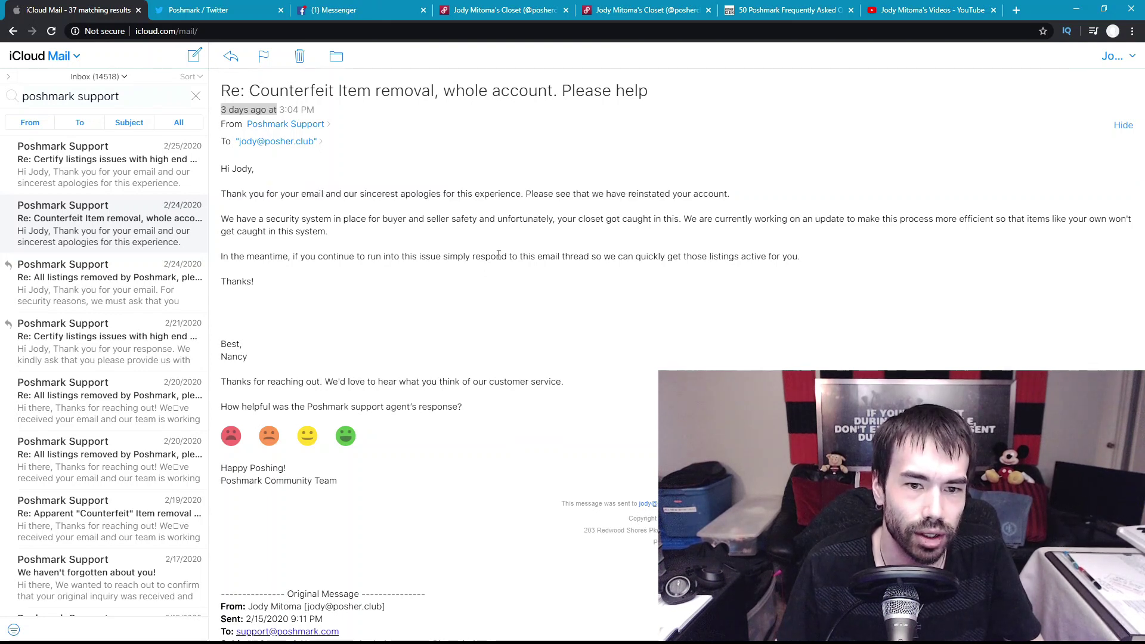
Open the 2/25 'Re: Certify listings issues' reply and highlight agent Nancy's name and the apology line.
click(136, 161)
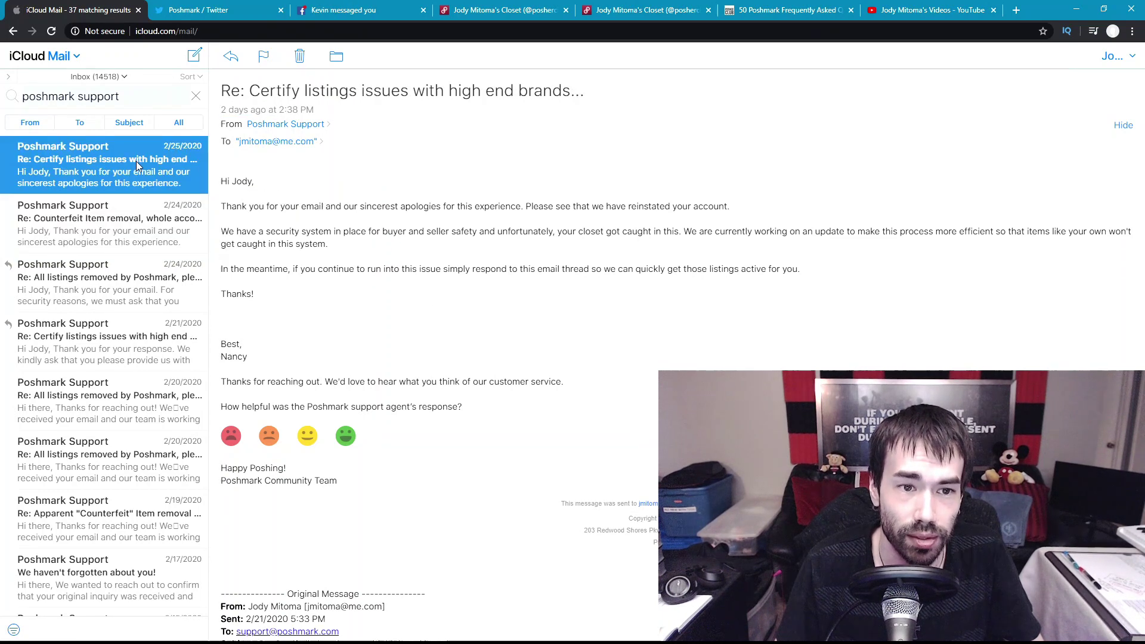
double_click(235, 355)
triple_click(569, 206)
click(485, 280)
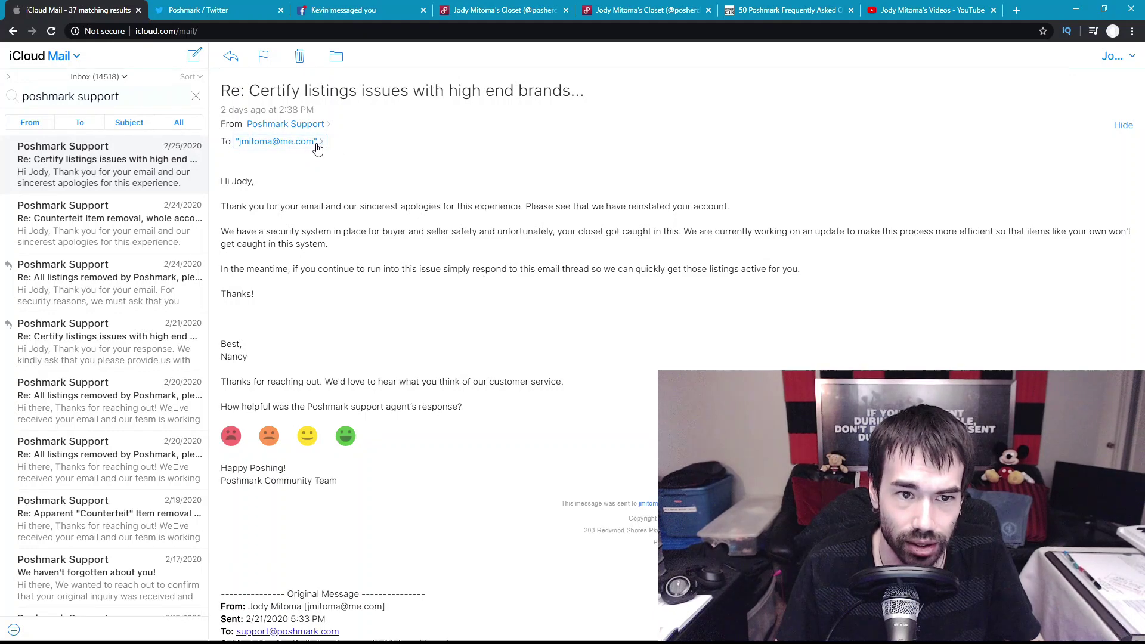
key(Down)
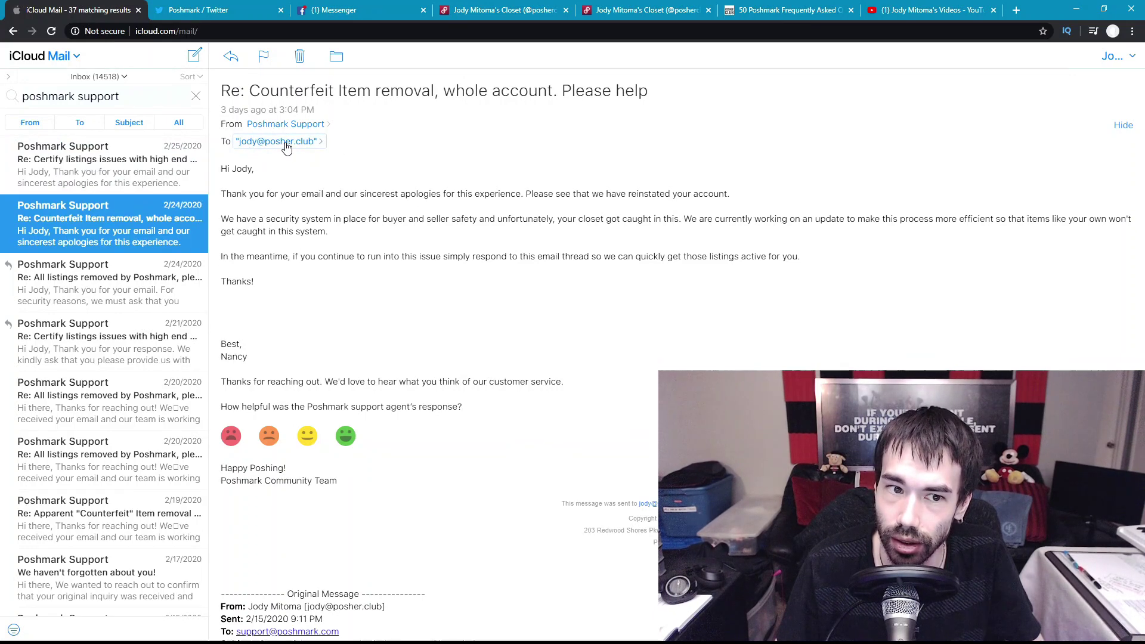
click(170, 165)
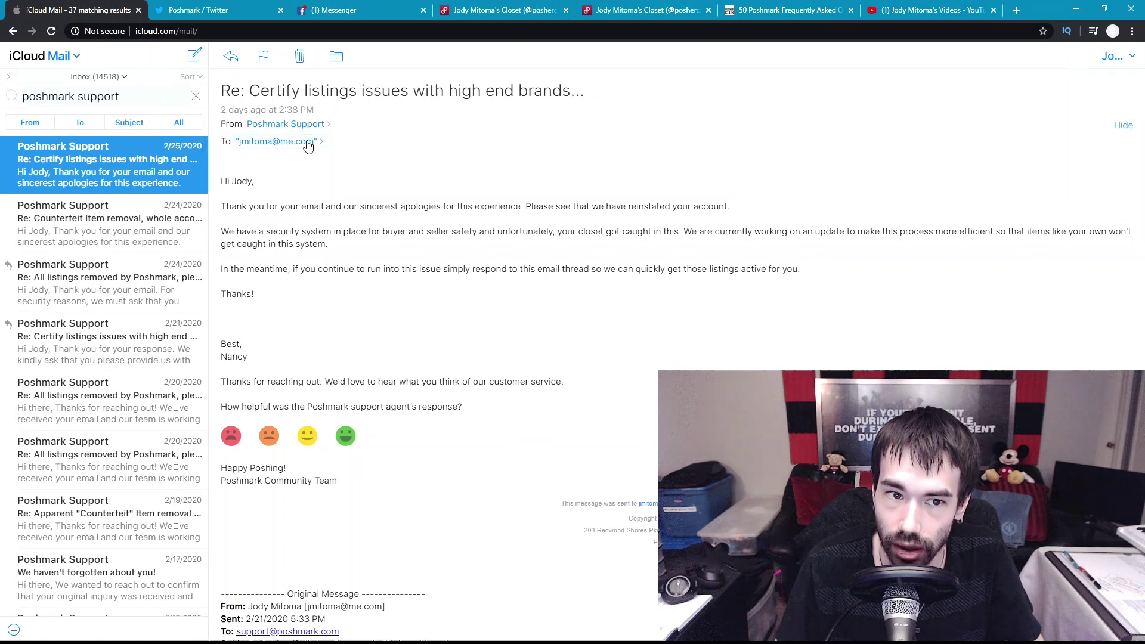
click(329, 318)
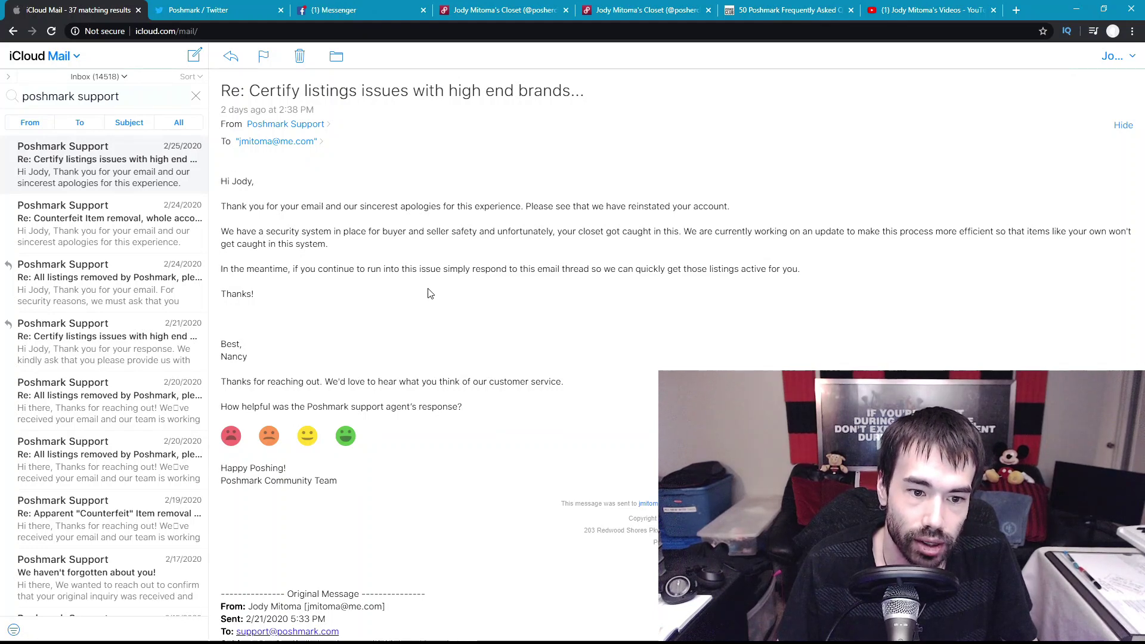
scroll(428, 293, down, 2)
scroll(428, 293, down, 2)
scroll(428, 293, down, 2)
scroll(428, 292, down, 4)
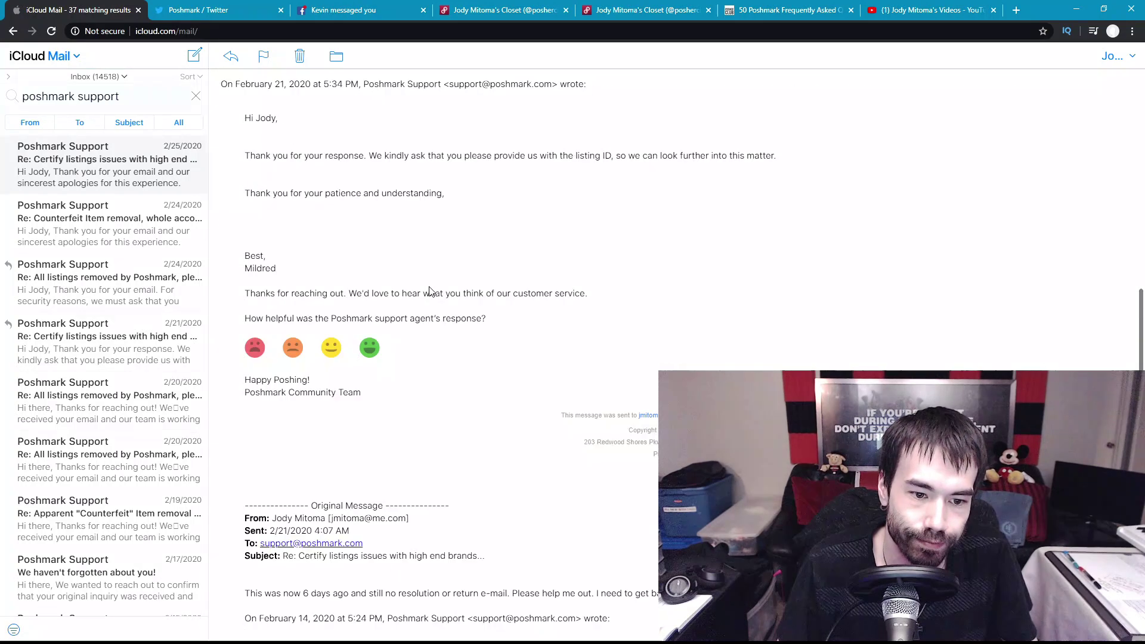
scroll(427, 293, down, 3)
scroll(457, 341, down, 4)
scroll(457, 341, down, 1)
scroll(457, 343, up, 1)
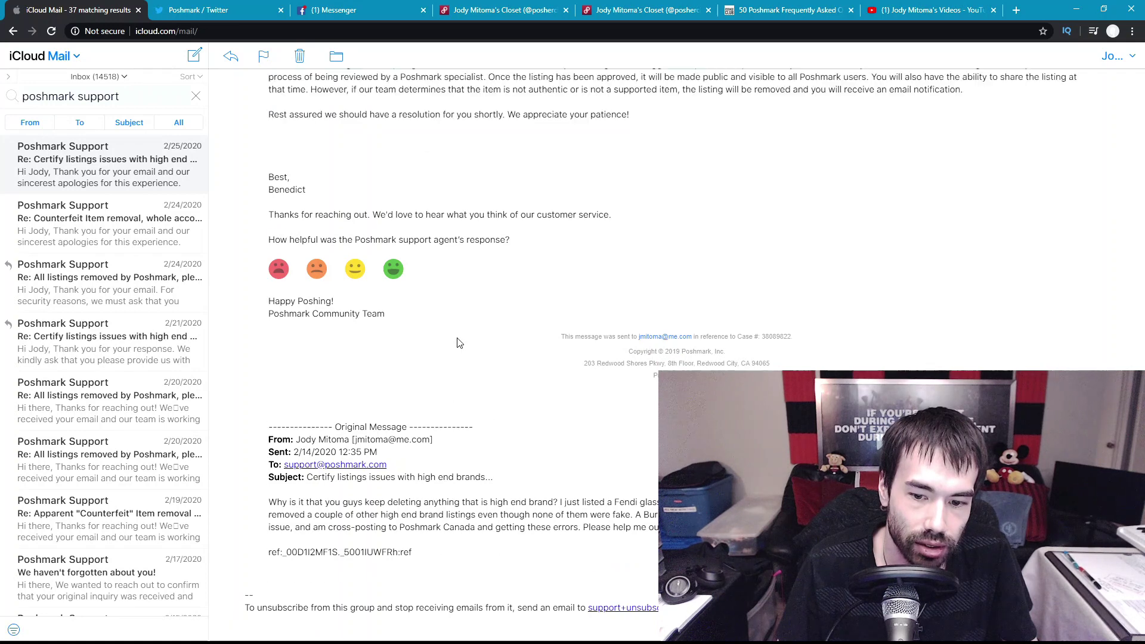
scroll(458, 342, up, 3)
scroll(457, 342, up, 4)
scroll(457, 343, up, 4)
scroll(459, 337, up, 4)
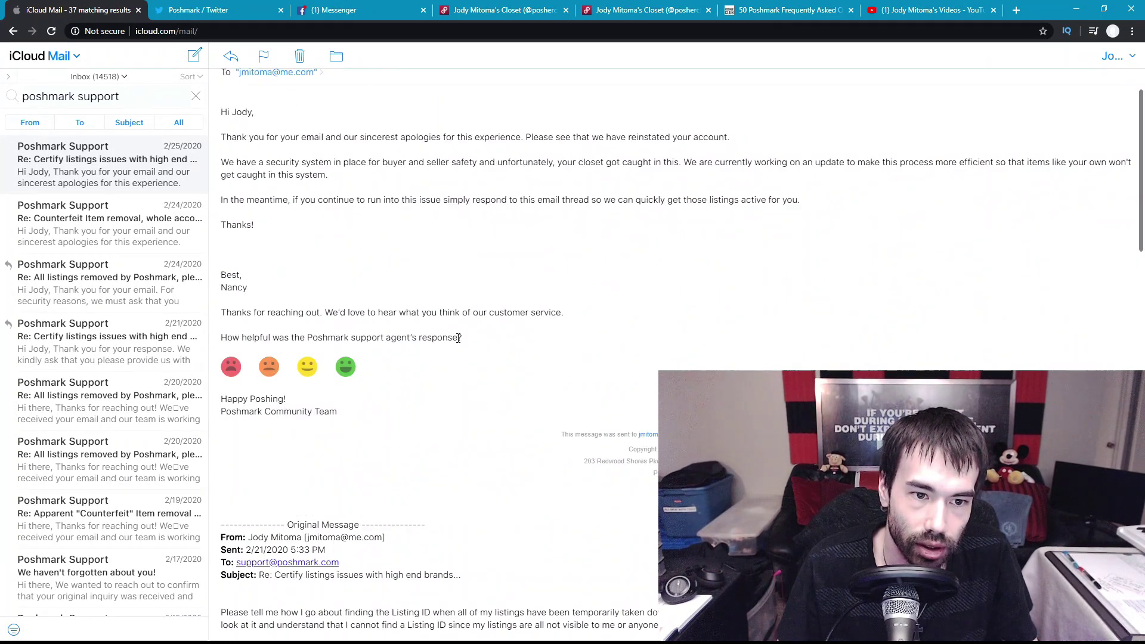
scroll(458, 337, up, 1)
Rate the support reply with a satisfaction smiley, close the survey, and show the Poshmark Twitter DMs.
click(233, 440)
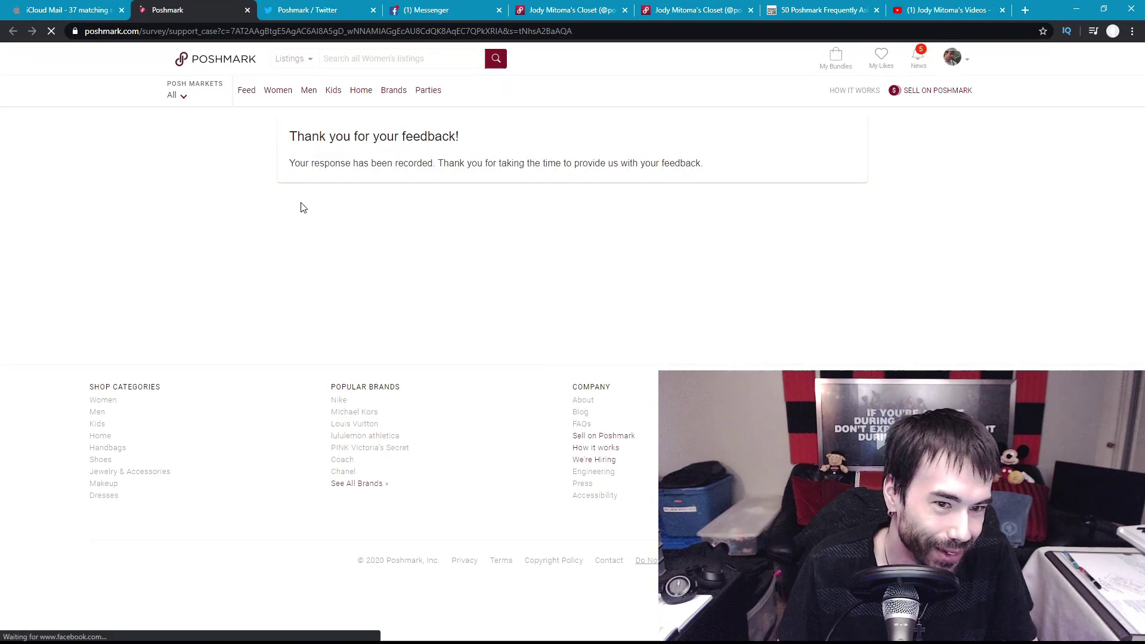
click(247, 10)
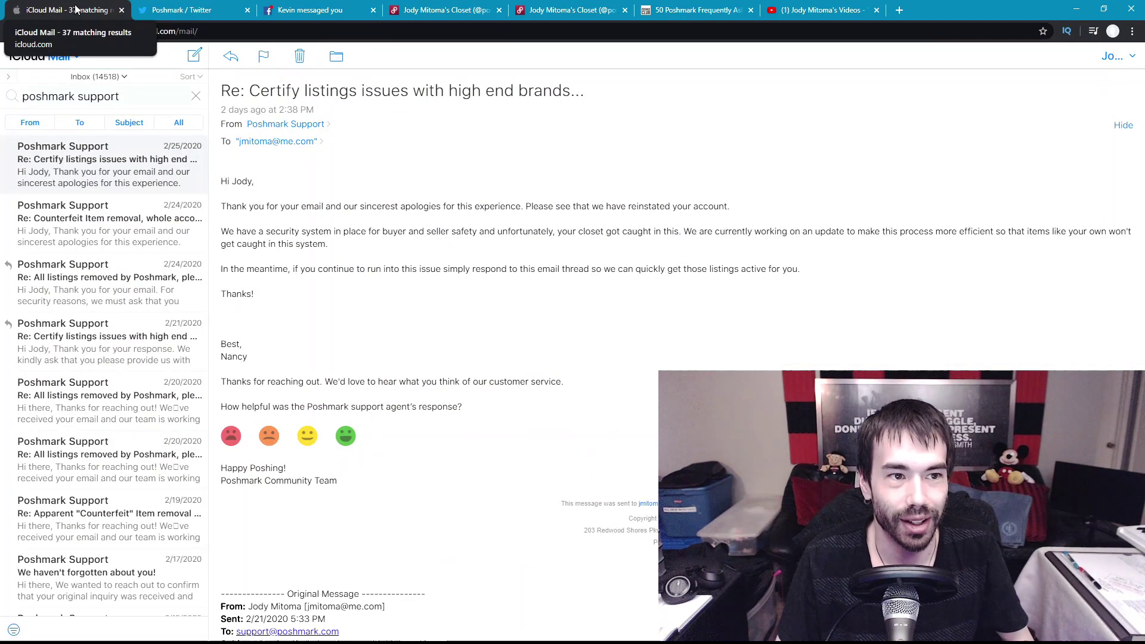
click(181, 9)
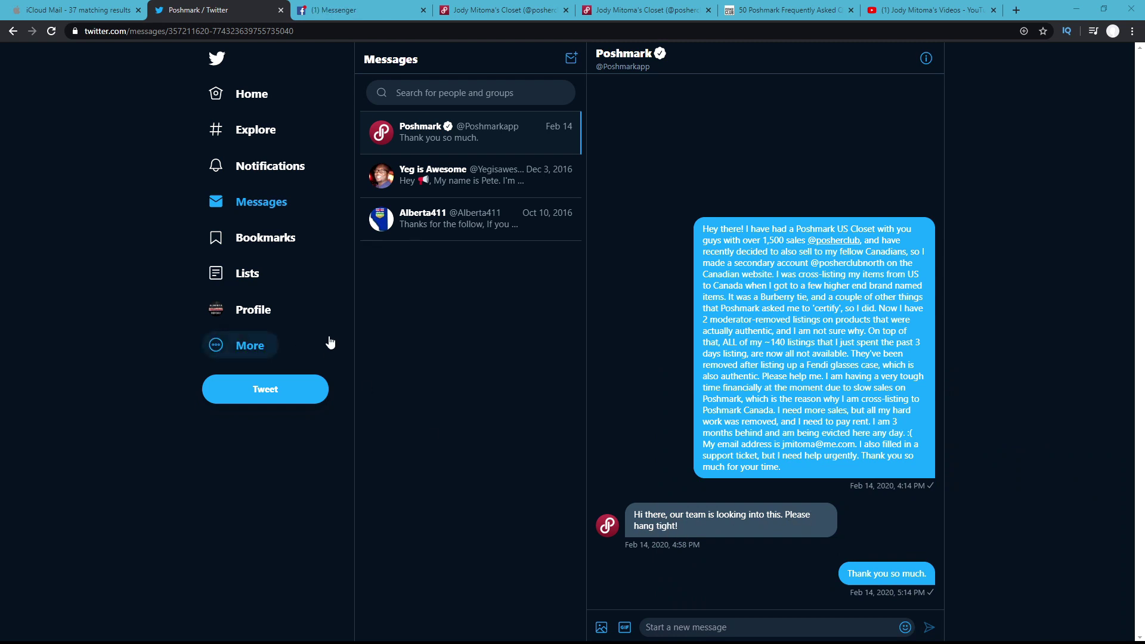
Switch to the Facebook Messenger tab with the Poshmark conversation.
click(365, 8)
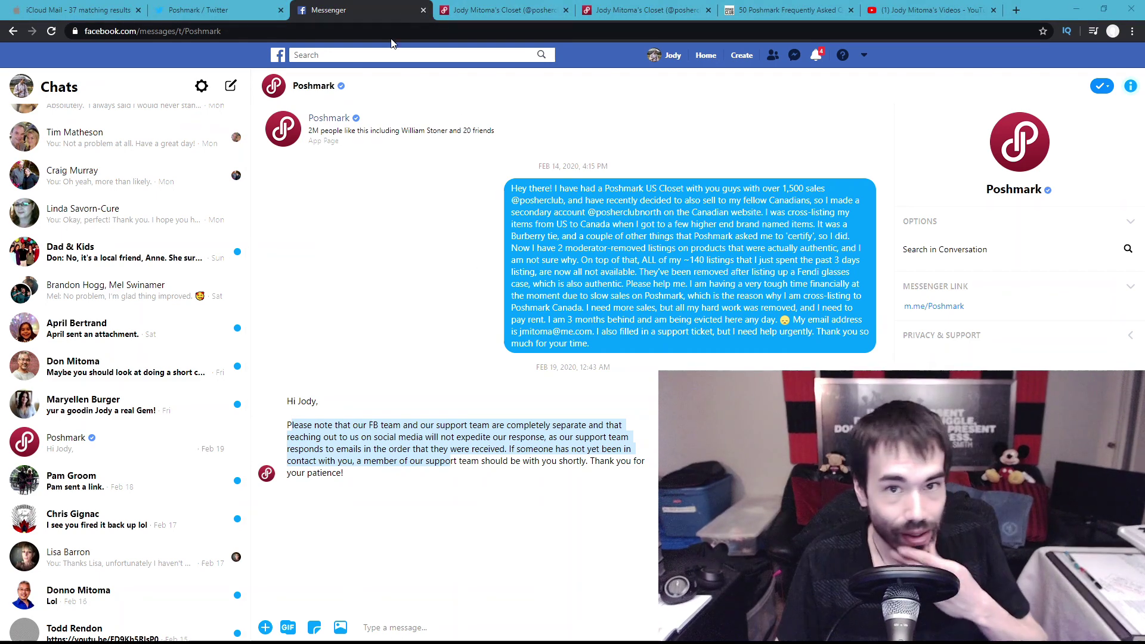
Close the Twitter and Messenger pages and return to the 2/25 reinstatement email in iCloud Mail.
click(269, 11)
click(280, 11)
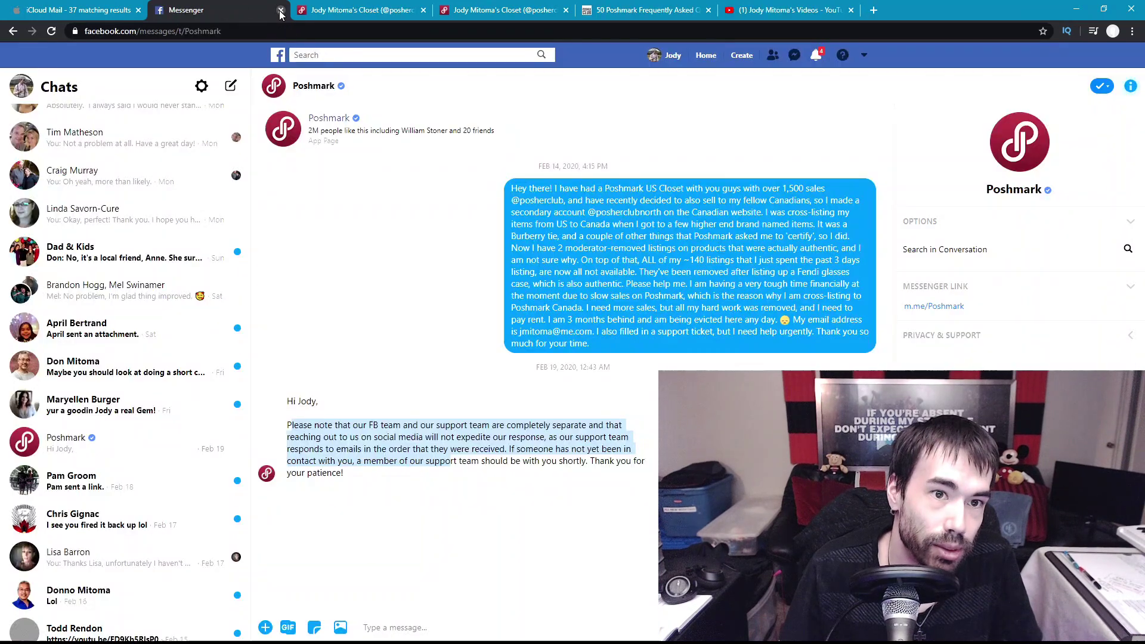
click(80, 10)
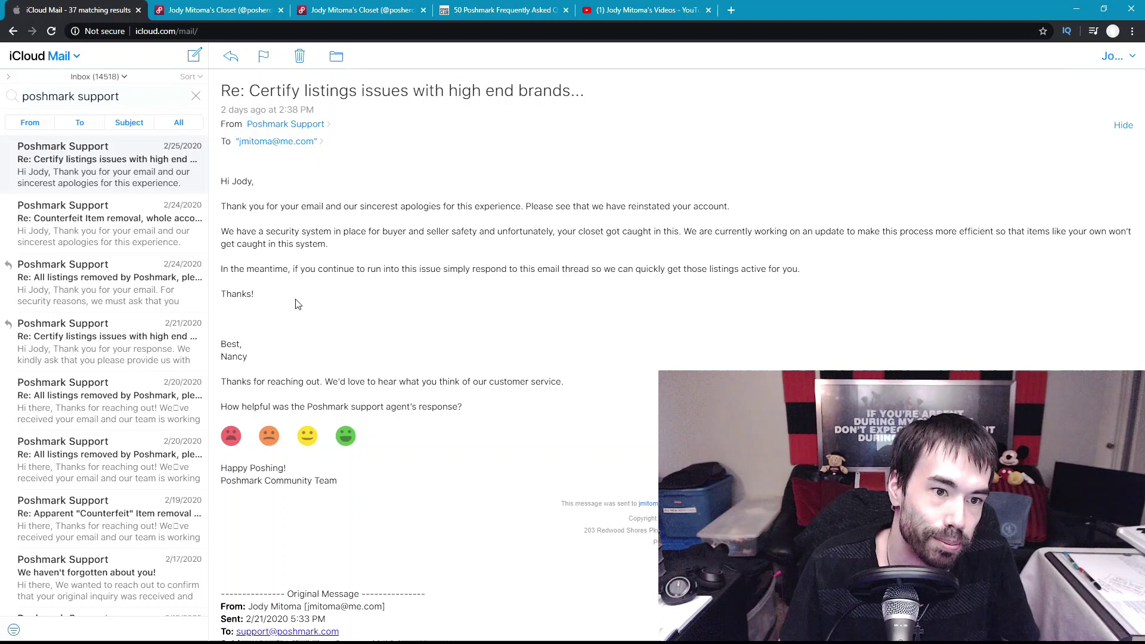
Revisit the posherclub and poshmark.ca posherclubnorth closets, then advance to the Poshmark FAQ page.
click(212, 6)
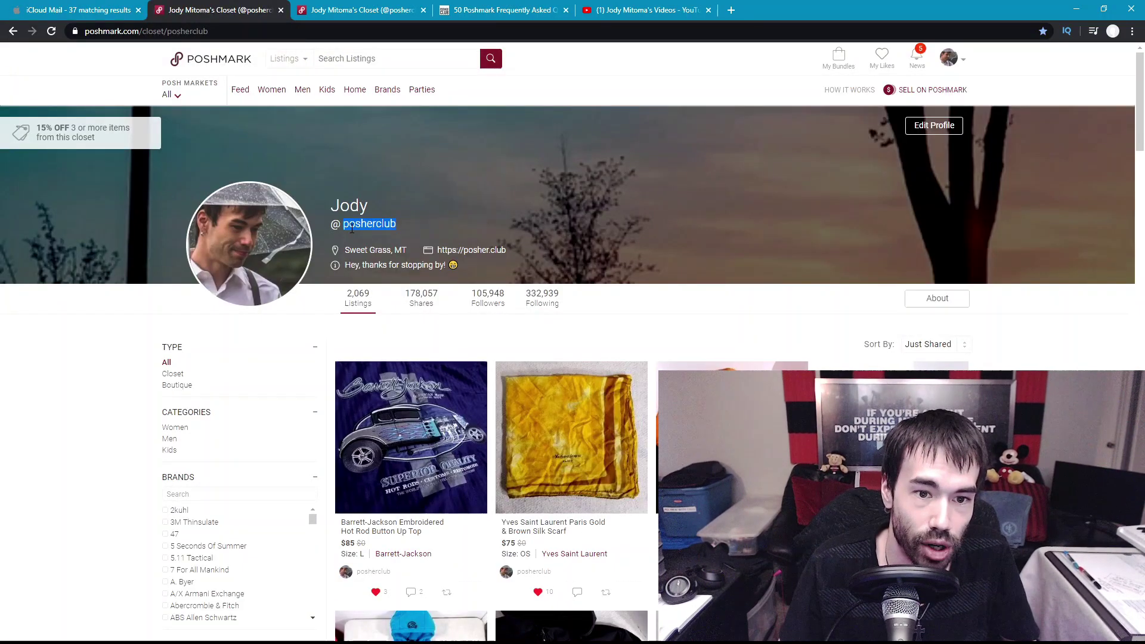
click(356, 5)
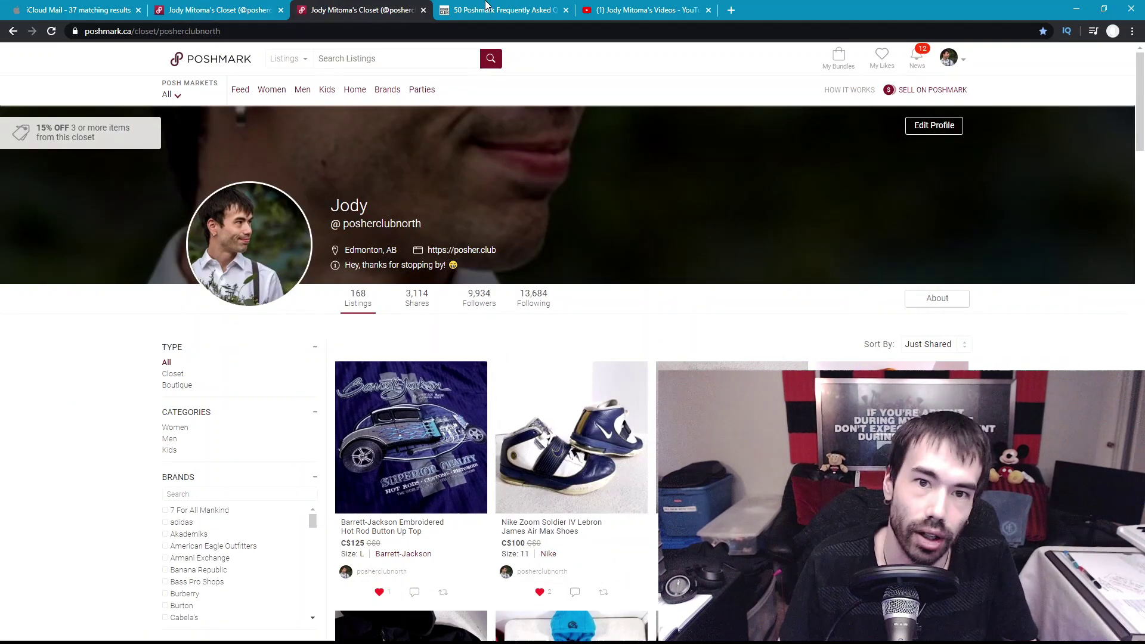
key(ctrl+Tab)
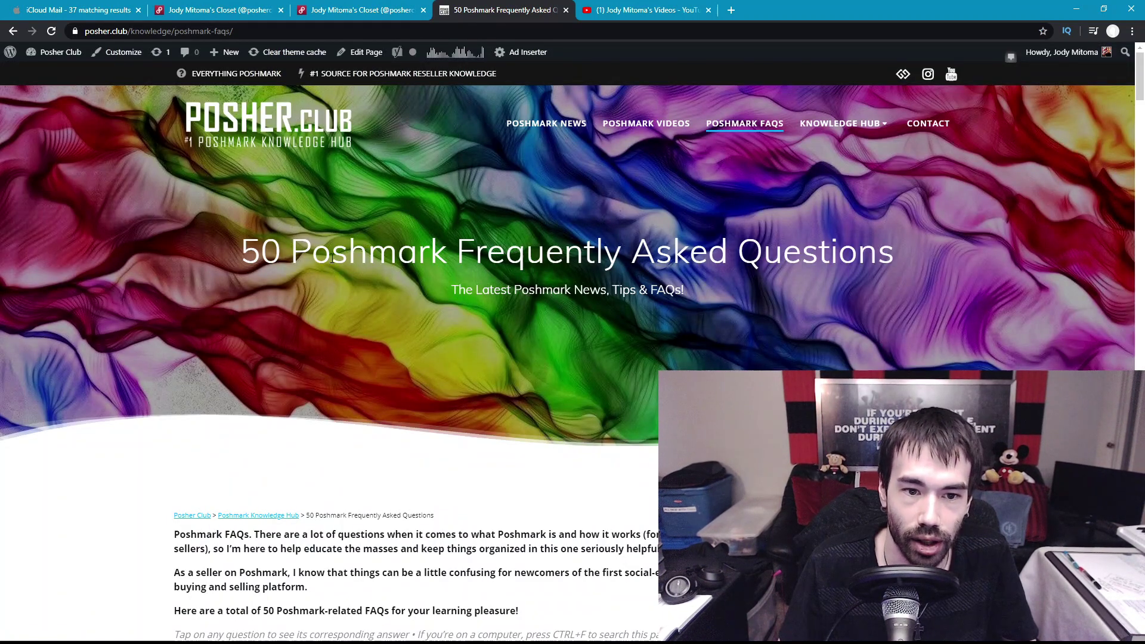
scroll(95, 350, down, 3)
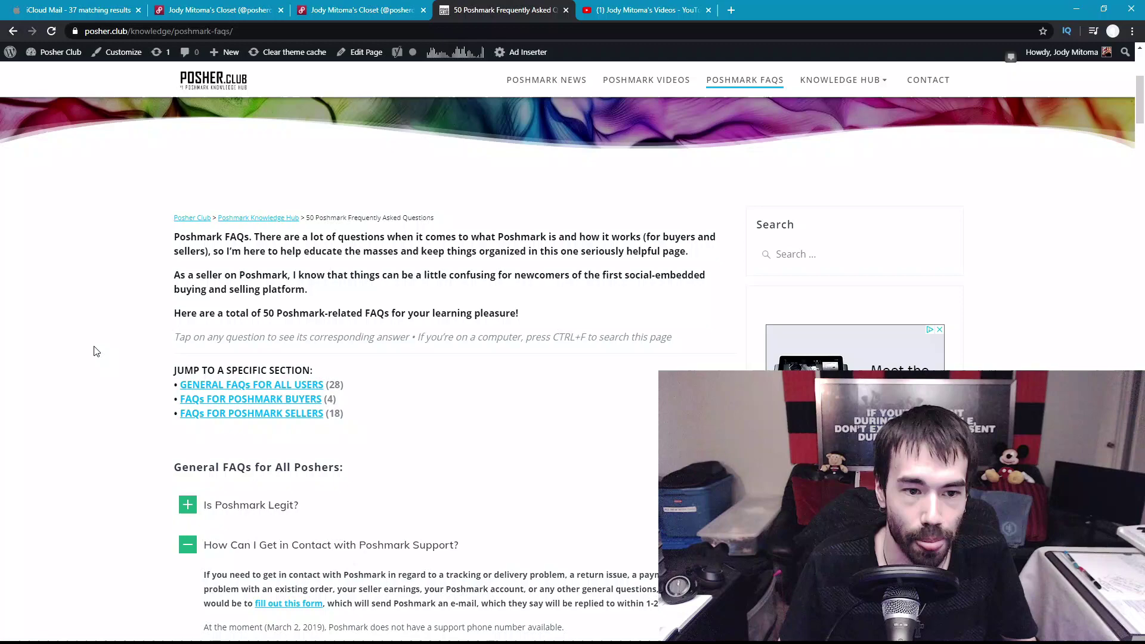
scroll(97, 346, down, 4)
scroll(120, 333, down, 2)
scroll(123, 333, up, 5)
scroll(123, 332, up, 3)
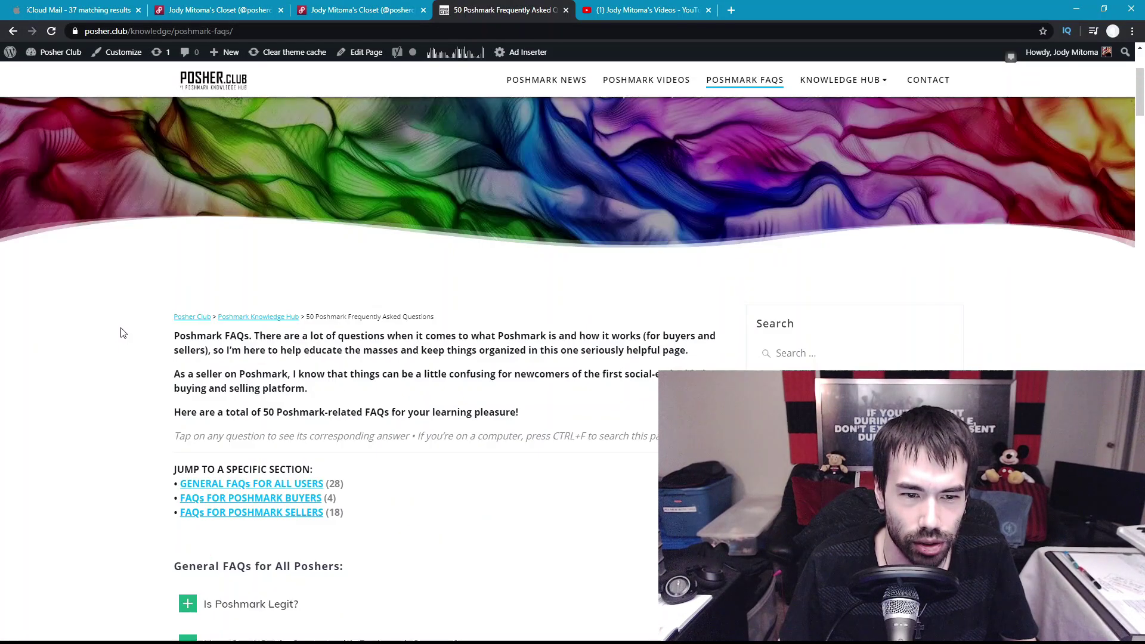
scroll(123, 333, down, 2)
scroll(123, 333, down, 3)
scroll(123, 333, down, 1)
scroll(123, 333, up, 10)
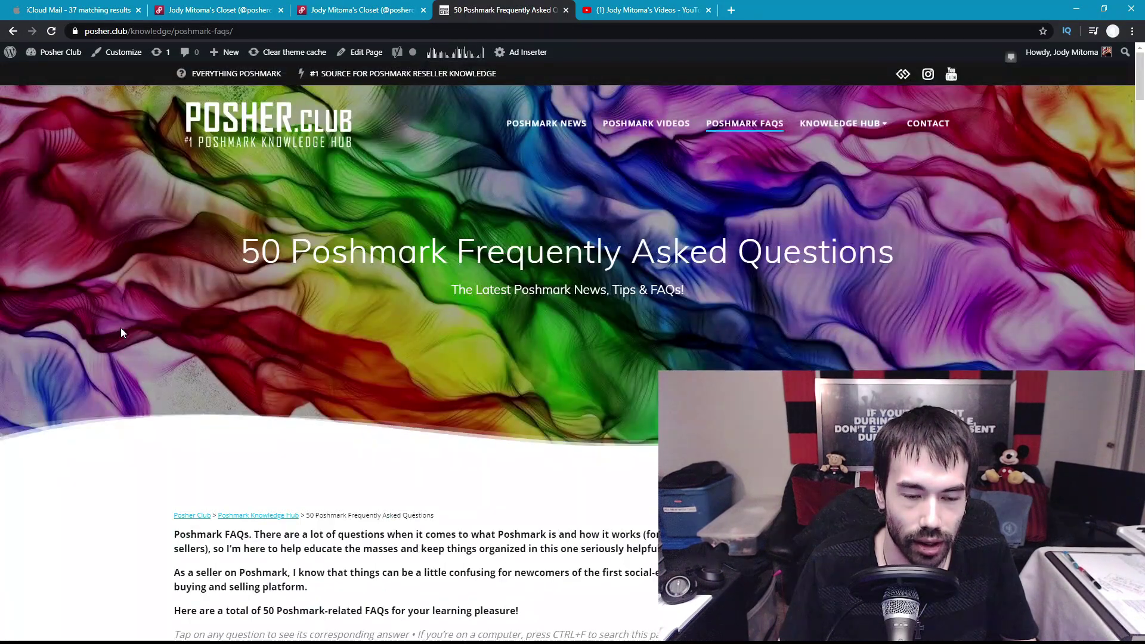
Highlight '50' in the FAQ title, then toggle the Legit, Support and account-deletion answers.
double_click(261, 251)
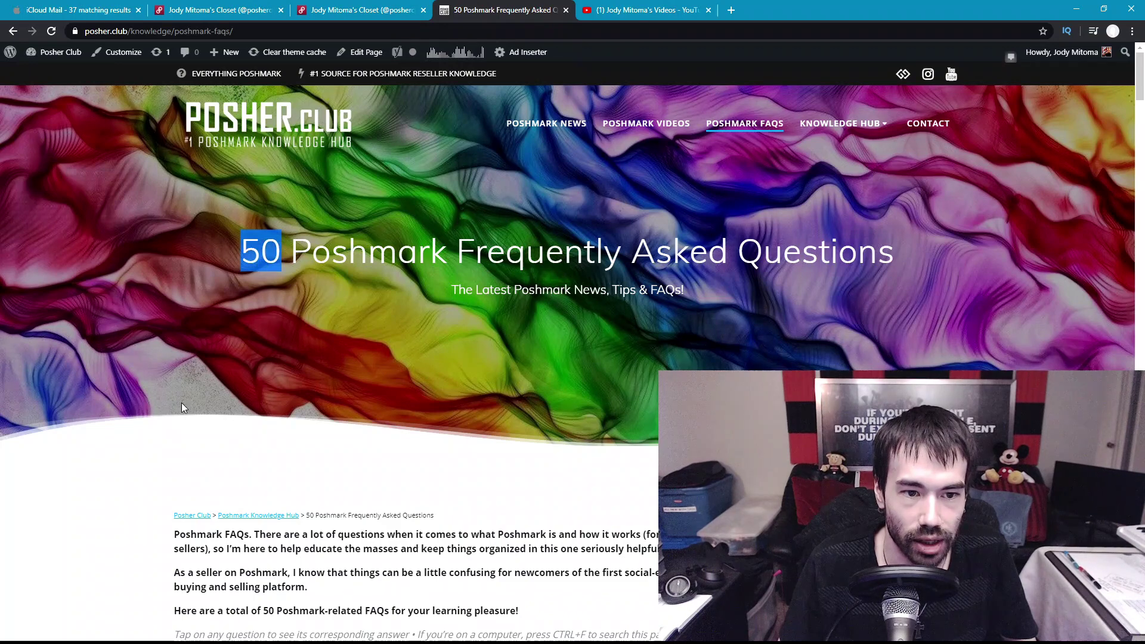
click(99, 501)
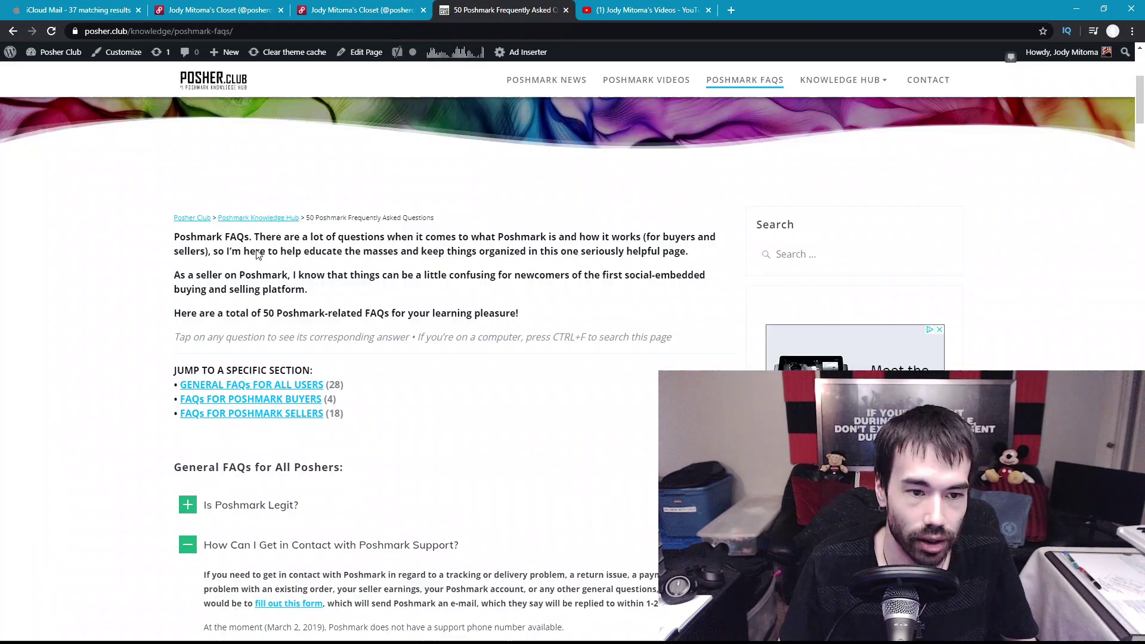
scroll(99, 306, down, 3)
scroll(99, 307, down, 2)
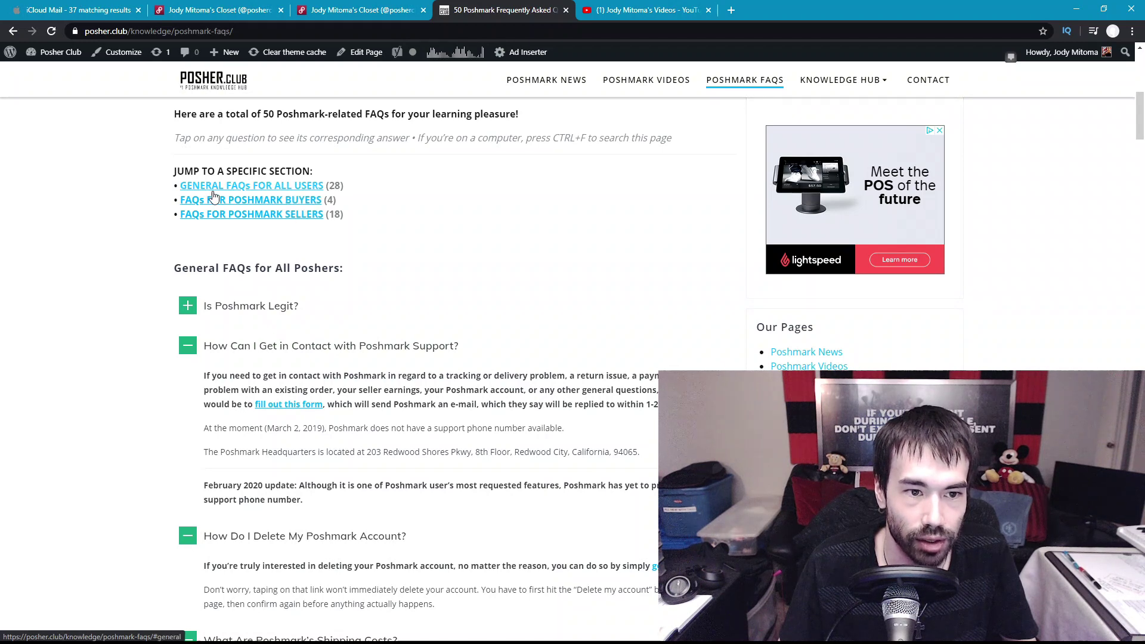
click(228, 309)
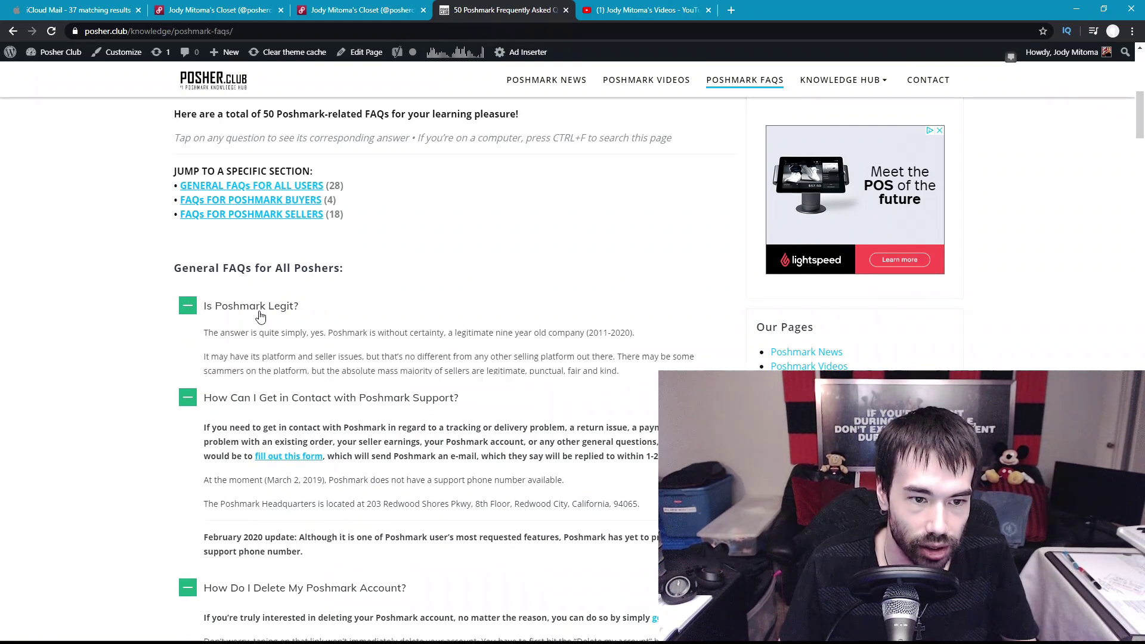
click(269, 307)
click(240, 347)
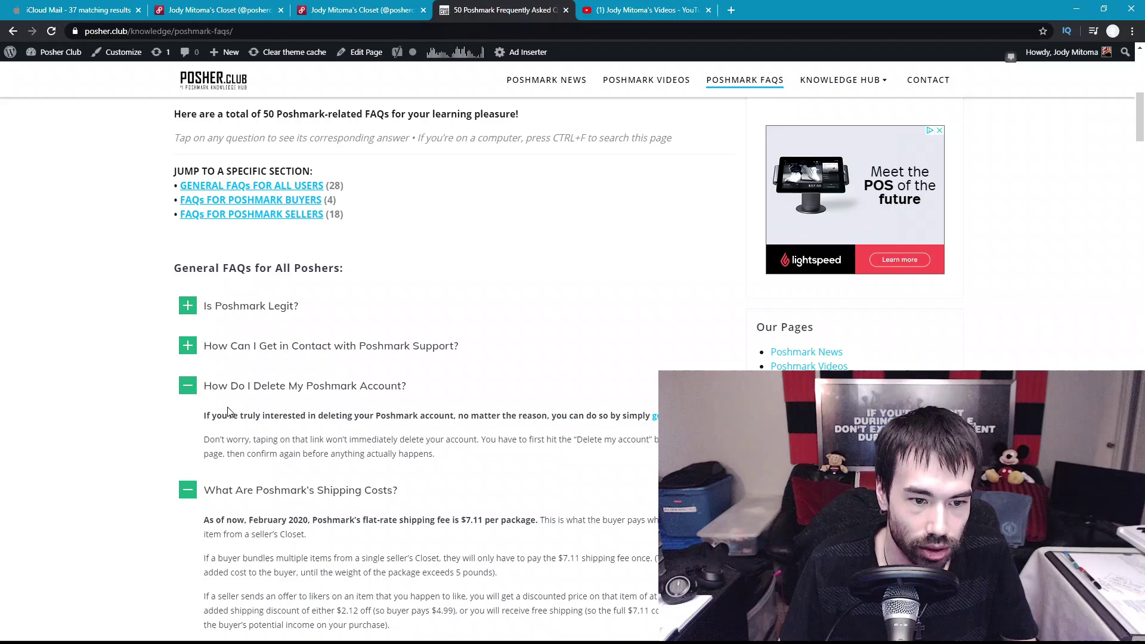
click(241, 387)
scroll(154, 402, down, 5)
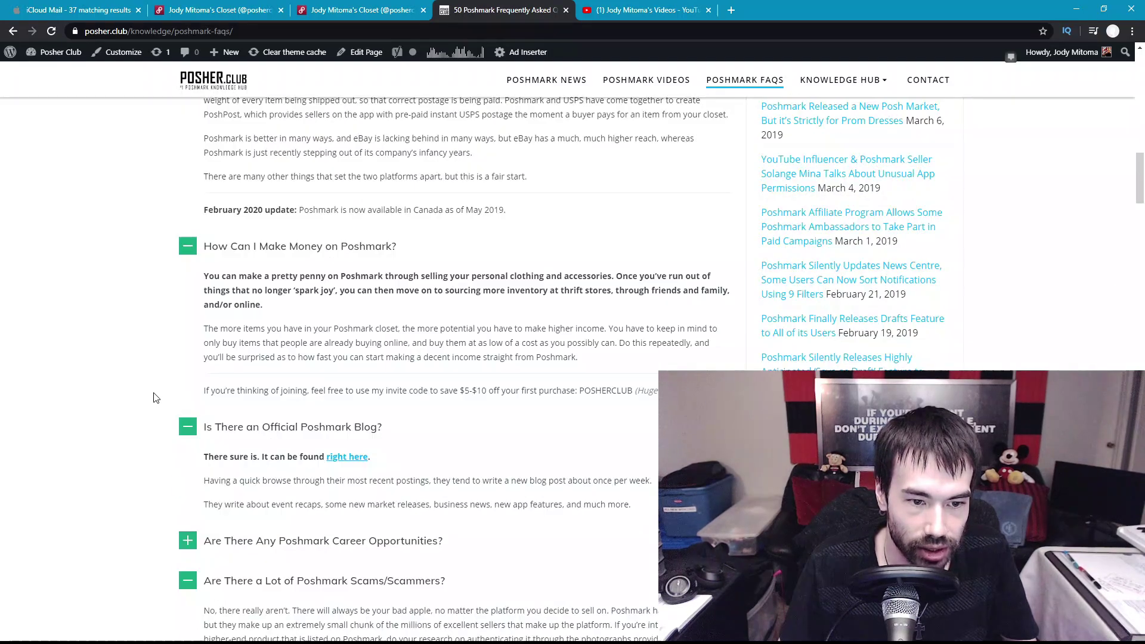
scroll(153, 402, down, 5)
scroll(154, 394, down, 5)
scroll(152, 389, down, 5)
scroll(153, 390, down, 5)
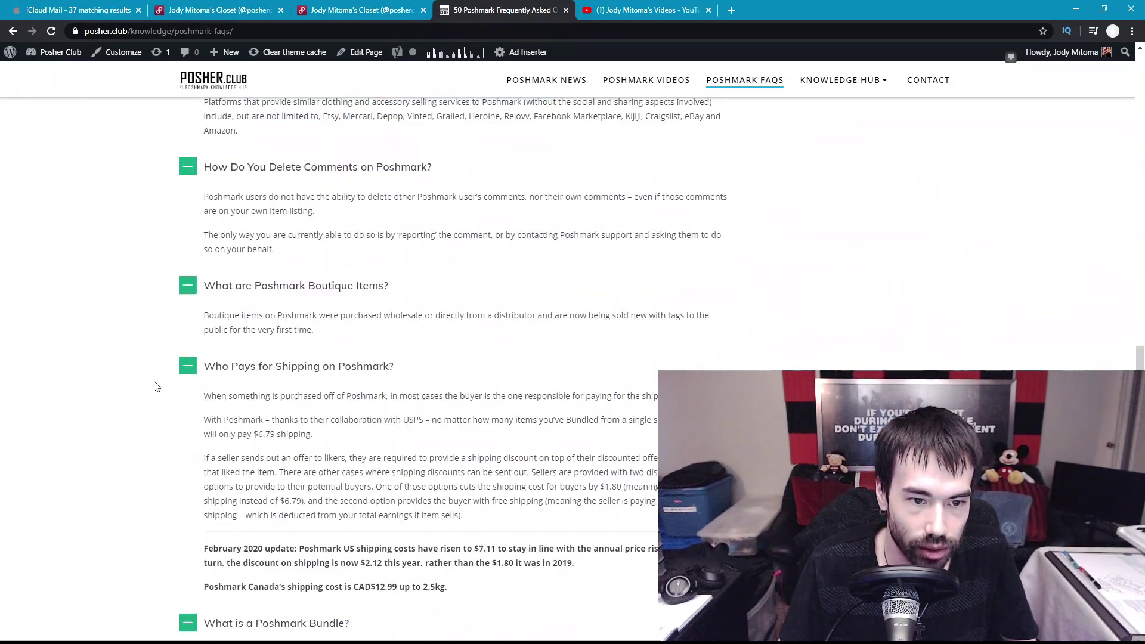
scroll(153, 389, down, 5)
scroll(154, 382, down, 5)
scroll(154, 380, down, 5)
scroll(152, 380, down, 5)
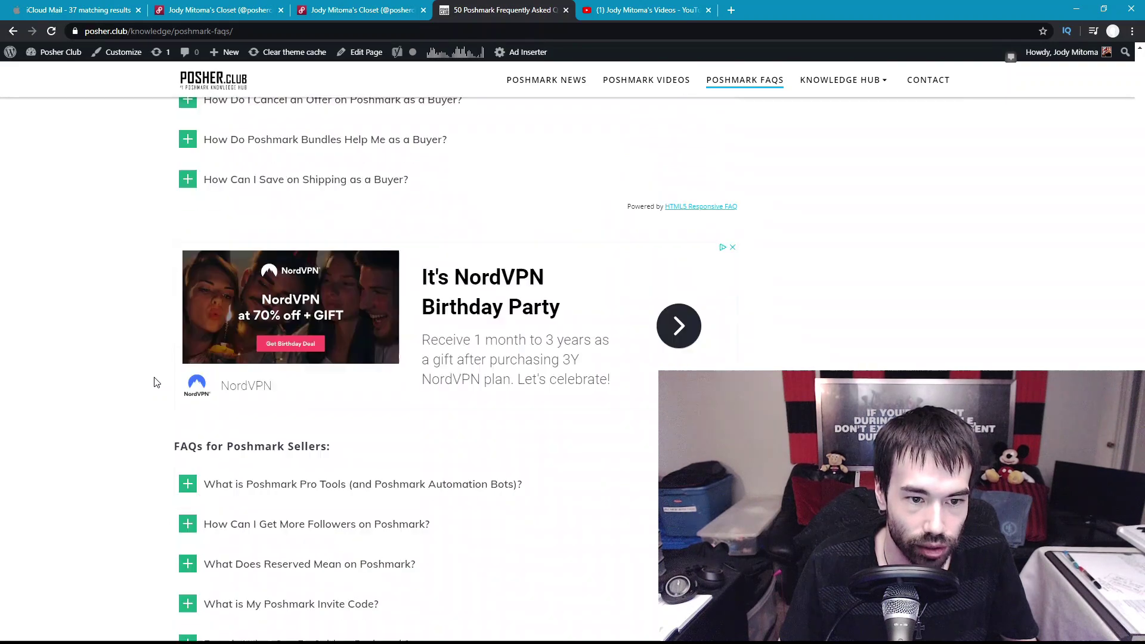
scroll(153, 381, down, 5)
Expand the Love Note, Shipping Supplies, Closet Clear Out, Pay Sellers and Sell answers, then go to YouTube.
click(327, 334)
click(314, 287)
click(308, 247)
click(307, 207)
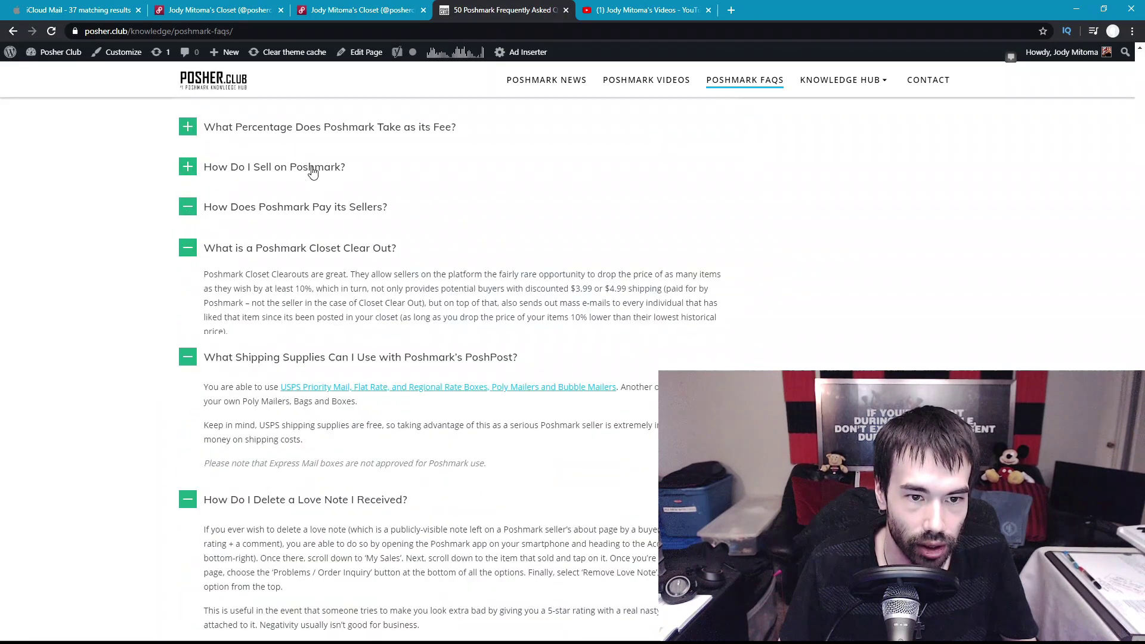
click(308, 166)
scroll(113, 293, down, 4)
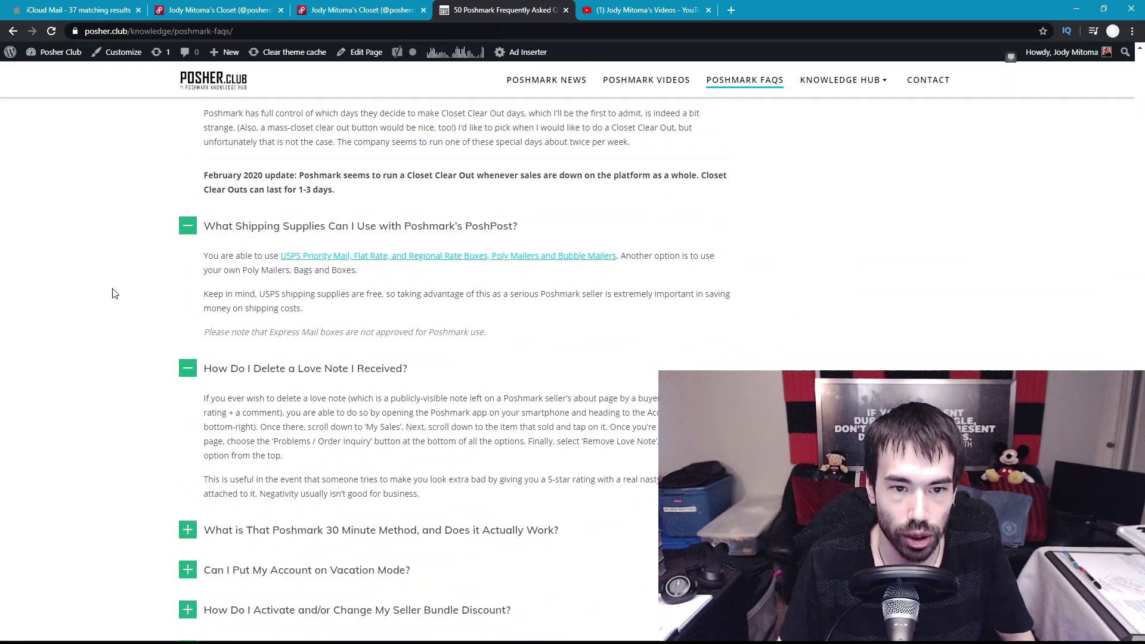
scroll(114, 293, up, 10)
key(ctrl+Tab)
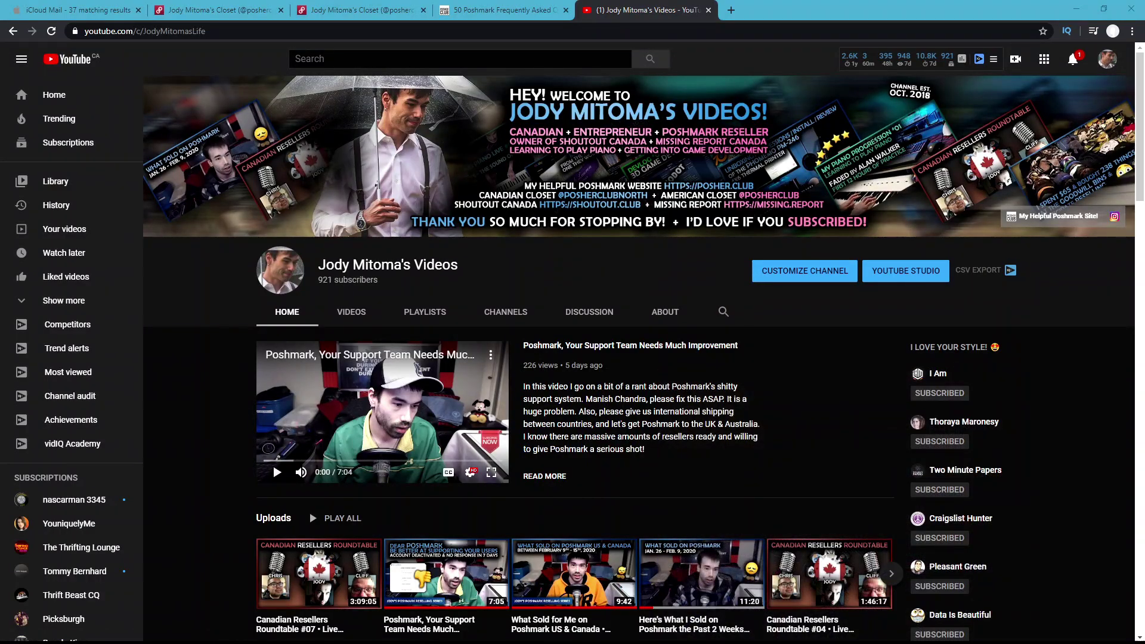
double_click(334, 279)
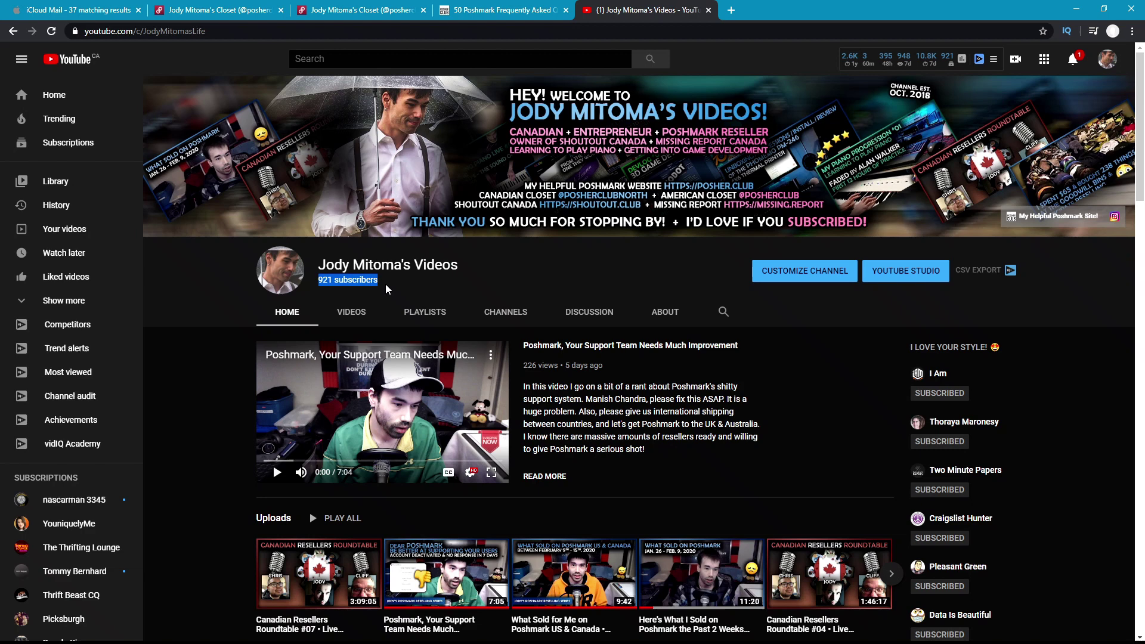
click(383, 282)
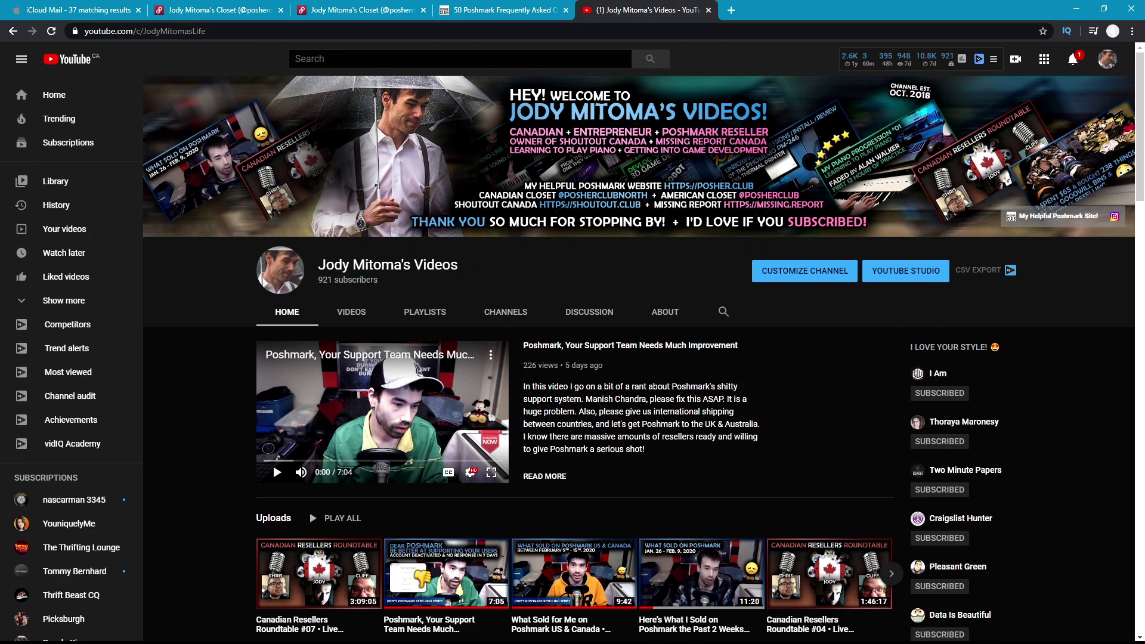
click(380, 283)
triple_click(383, 282)
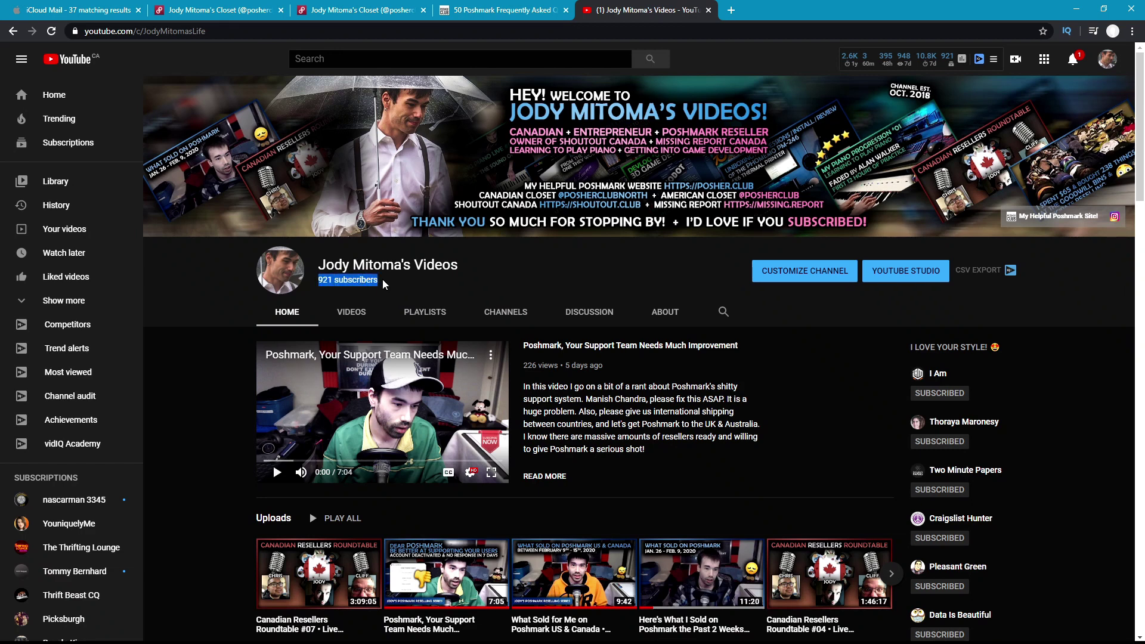
click(384, 283)
mouse_move(904, 57)
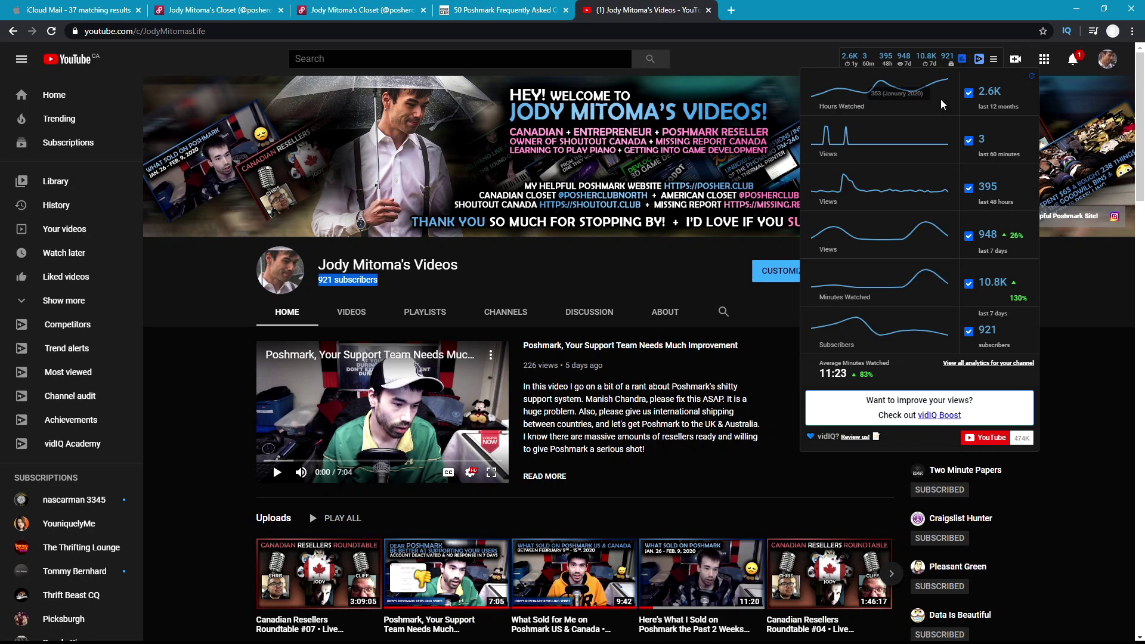
click(179, 367)
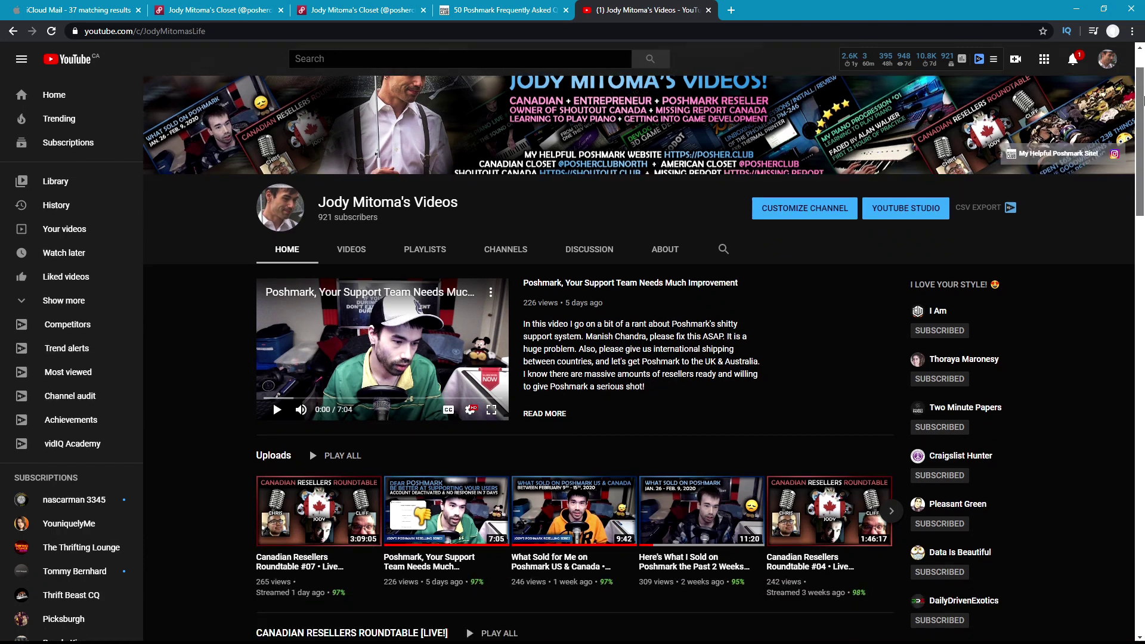
drag(1141, 70, 1141, 145)
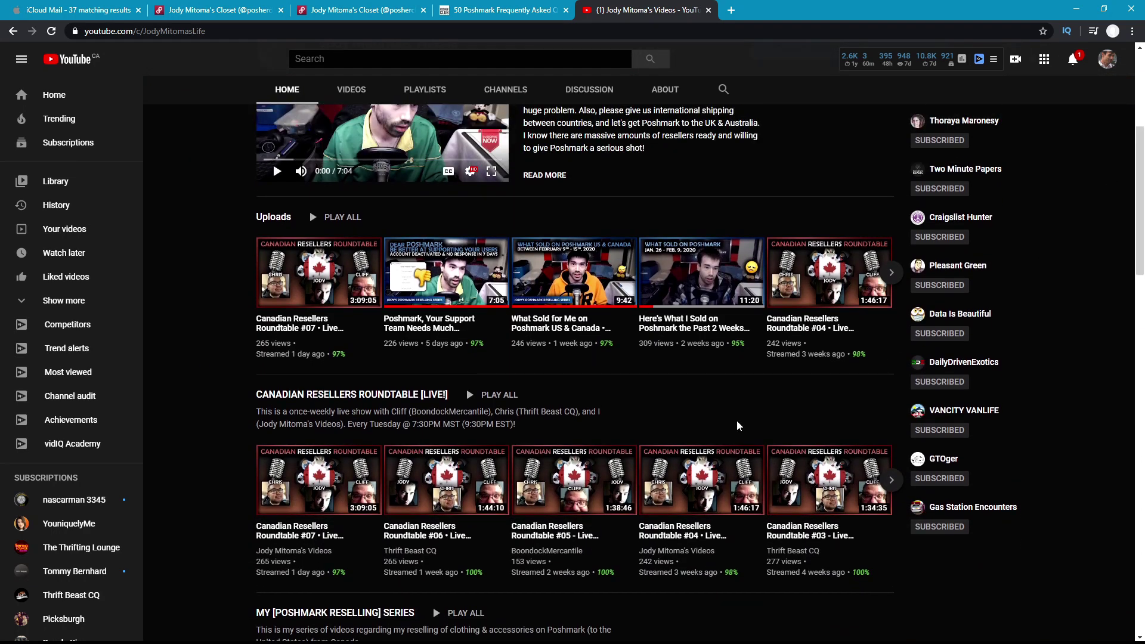
scroll(200, 368, up, 1)
scroll(201, 367, up, 1)
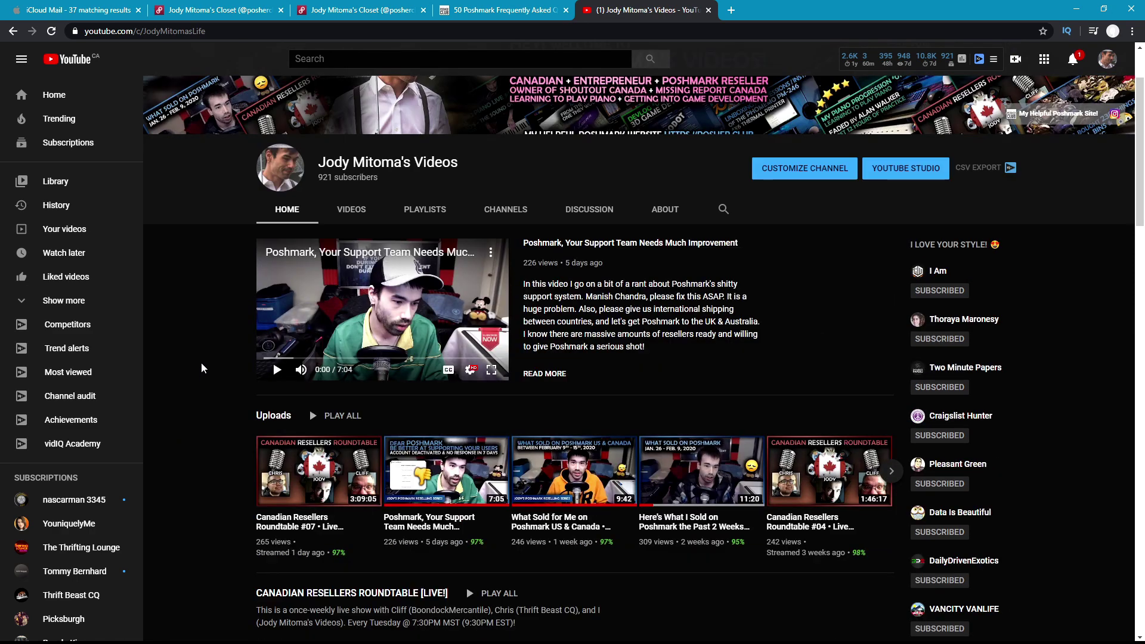
scroll(201, 366, down, 2)
scroll(202, 365, down, 1)
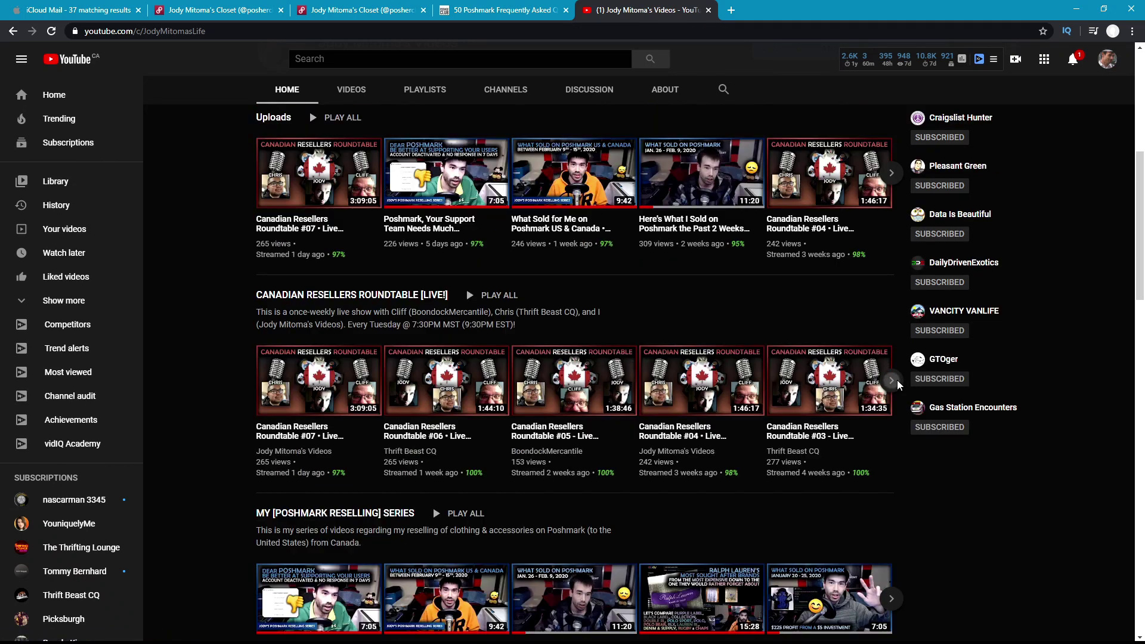
click(892, 382)
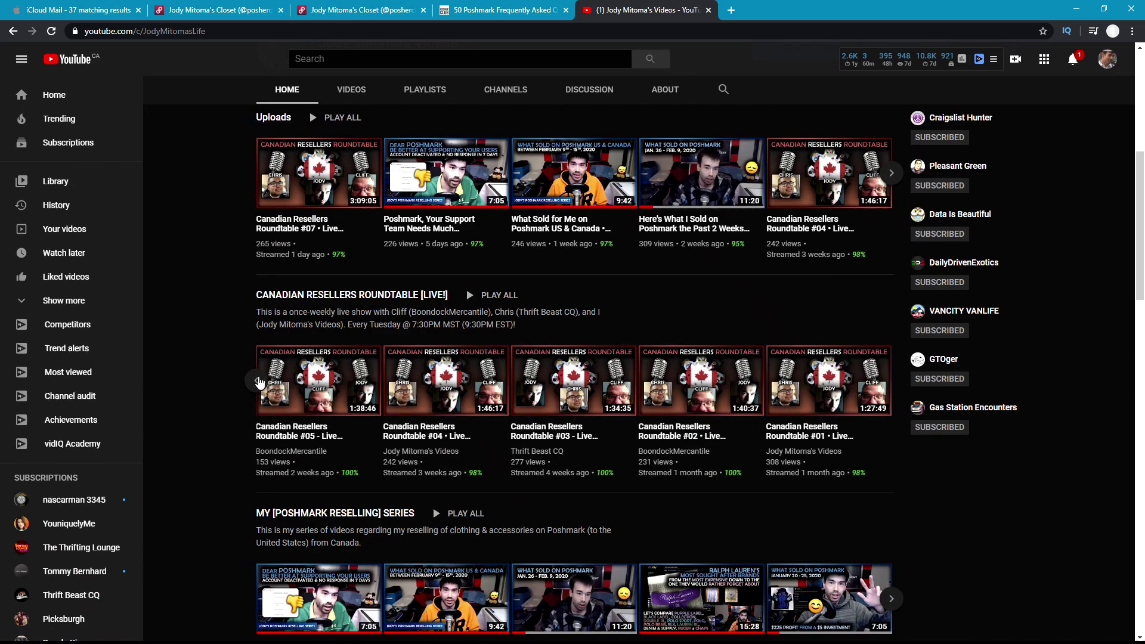
click(254, 383)
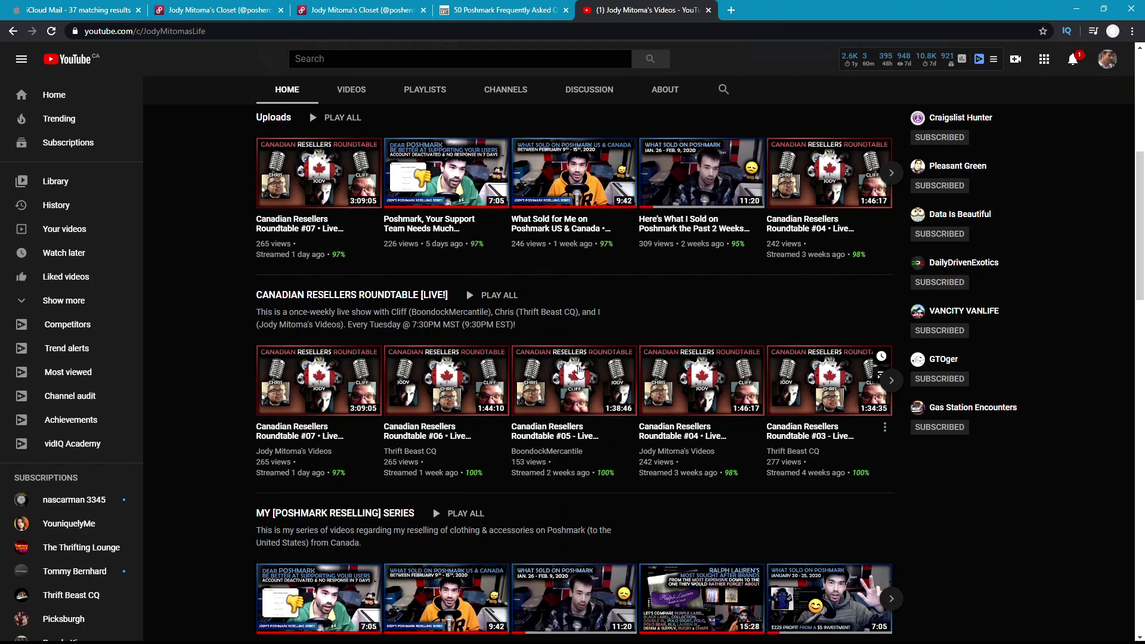
mouse_move(369, 324)
mouse_down()
mouse_move(516, 326)
mouse_move(256, 313)
mouse_up()
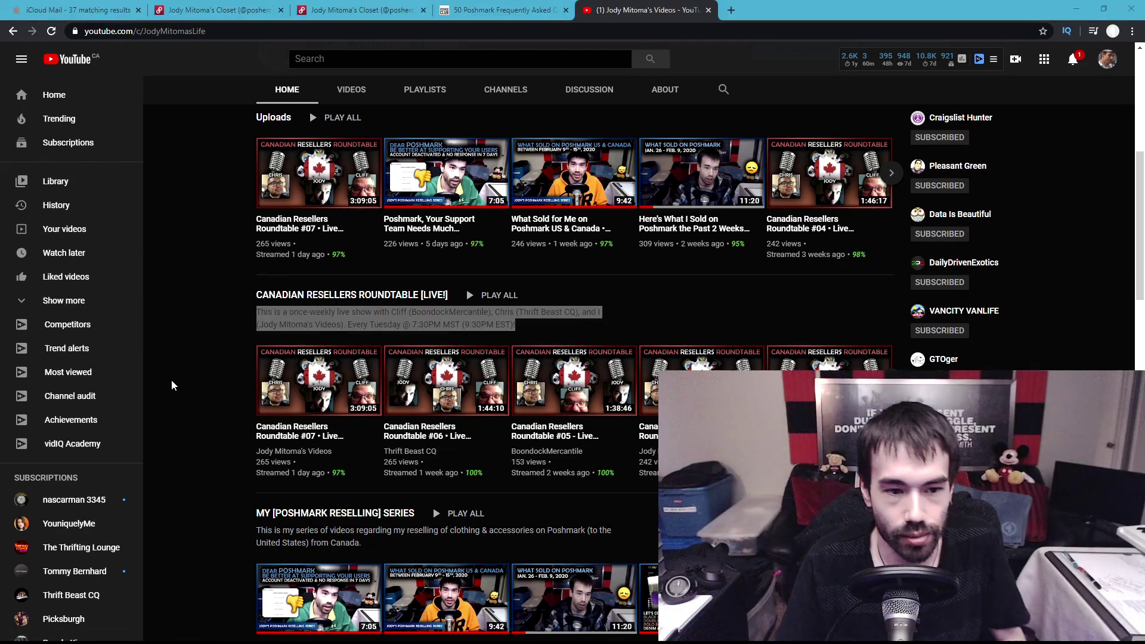
click(186, 338)
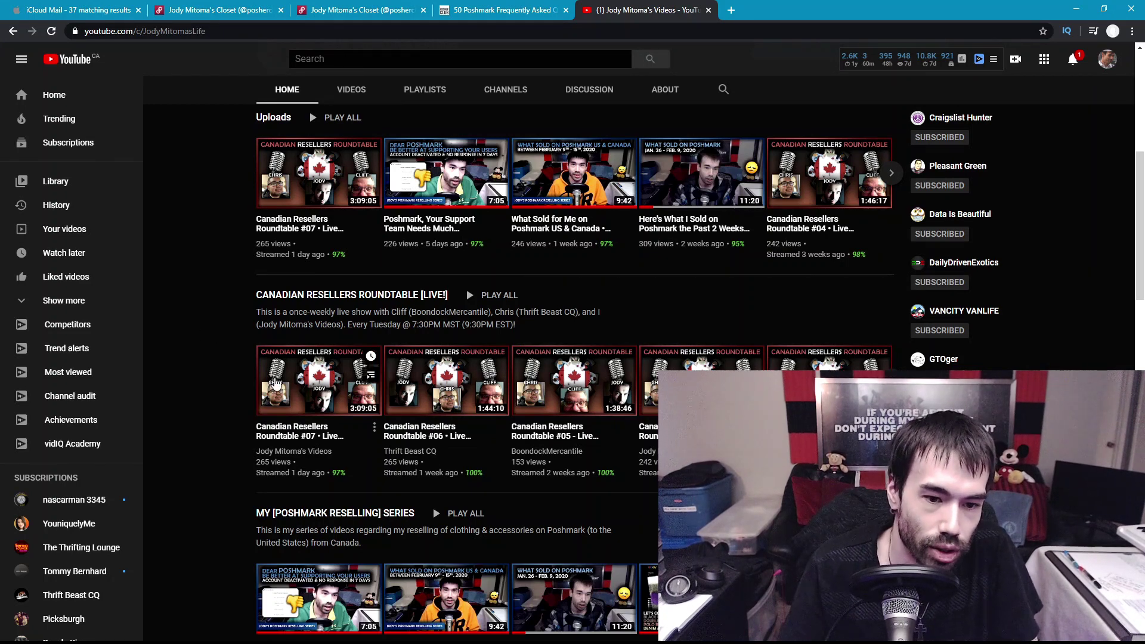
mouse_move(319, 379)
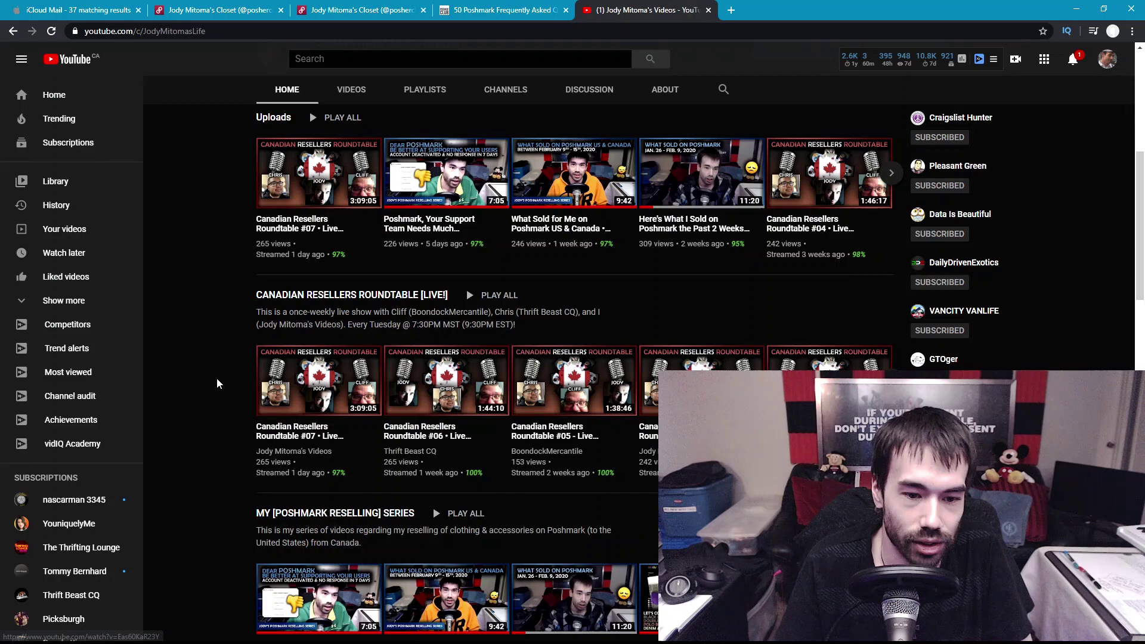
scroll(217, 379, up, 5)
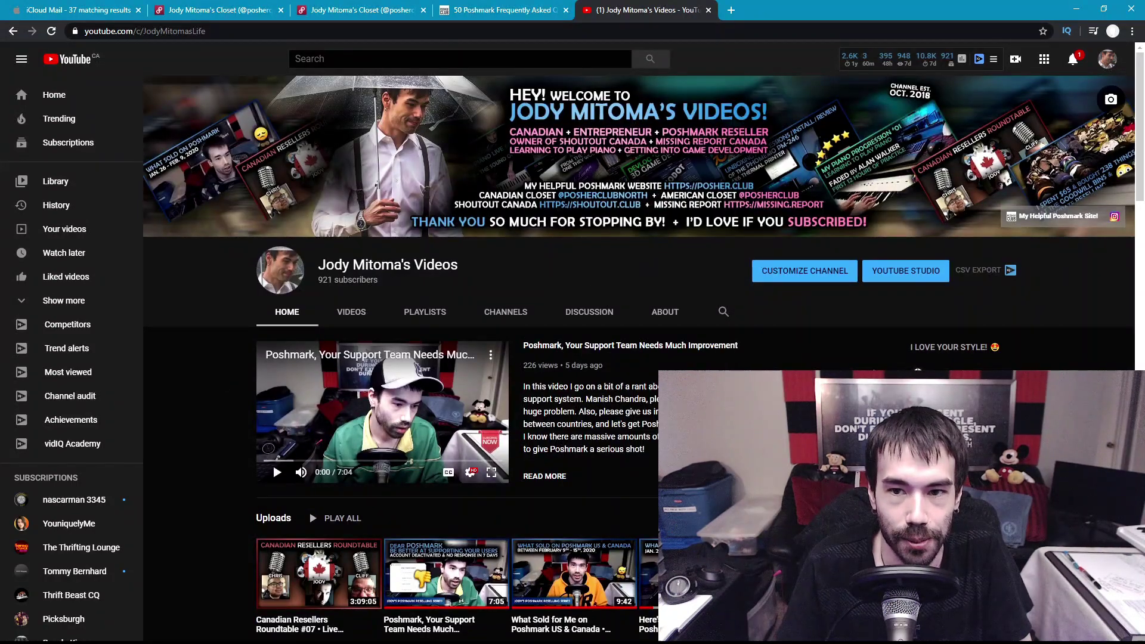